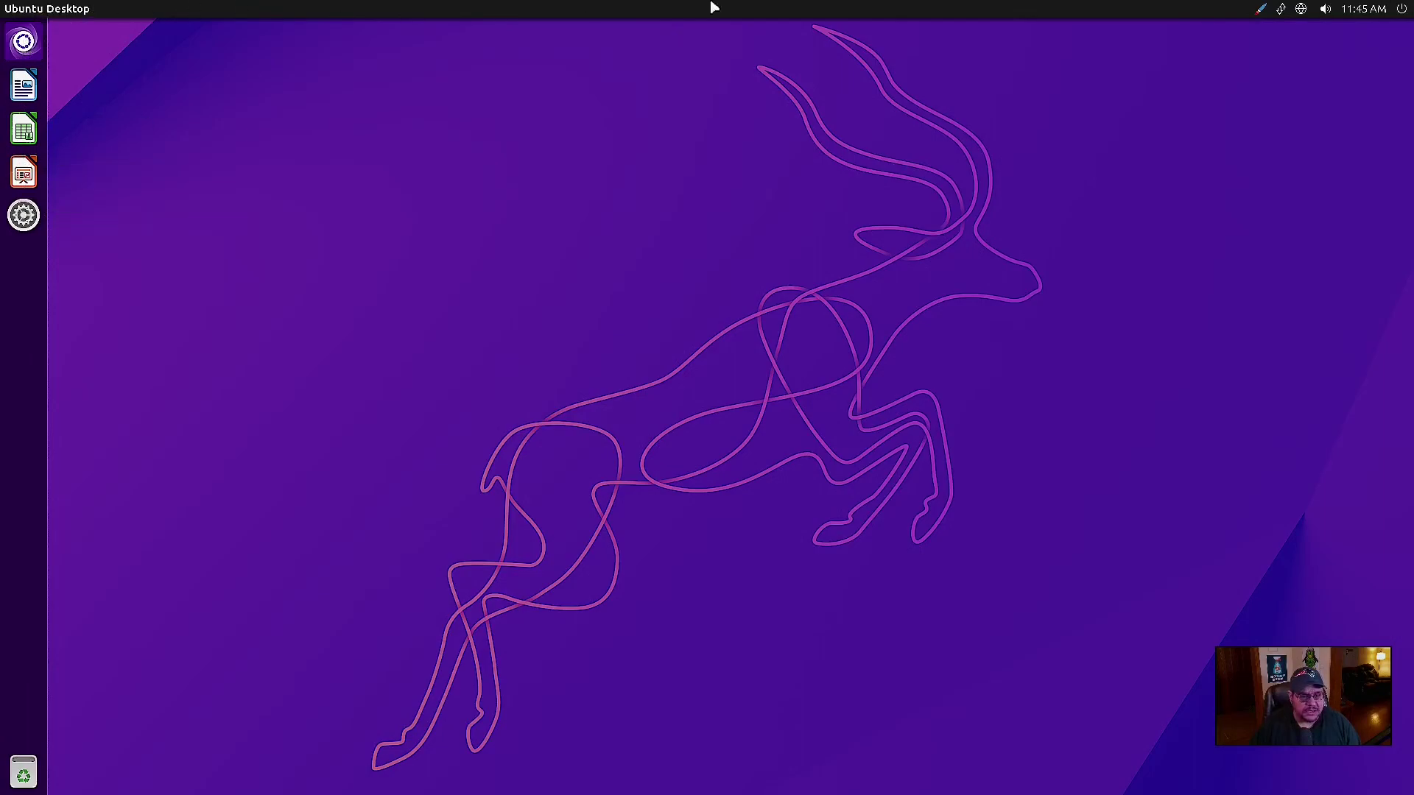
# - Search the Dash for 'video', then expand the full installed applications list
pyautogui.click(24, 42)
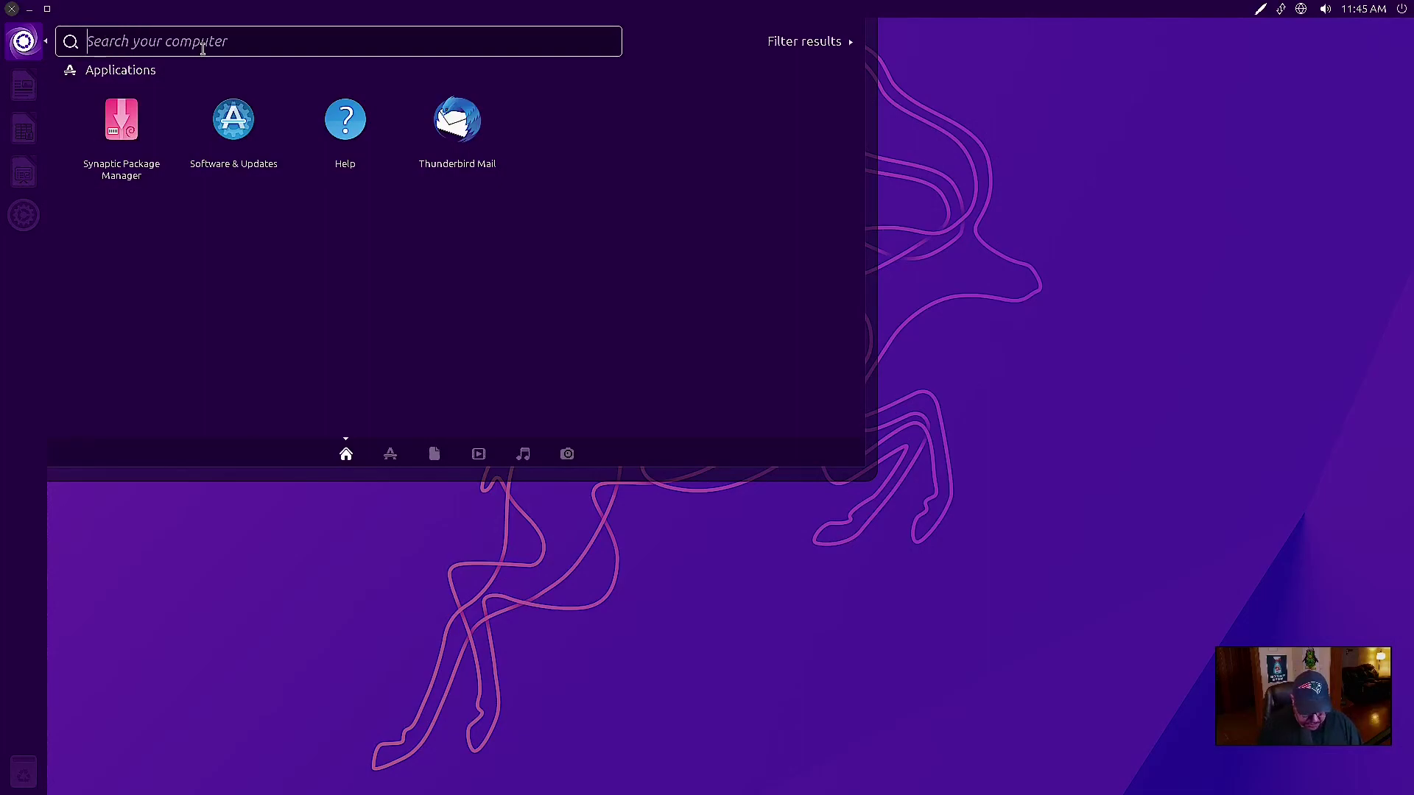
pyautogui.write('video')
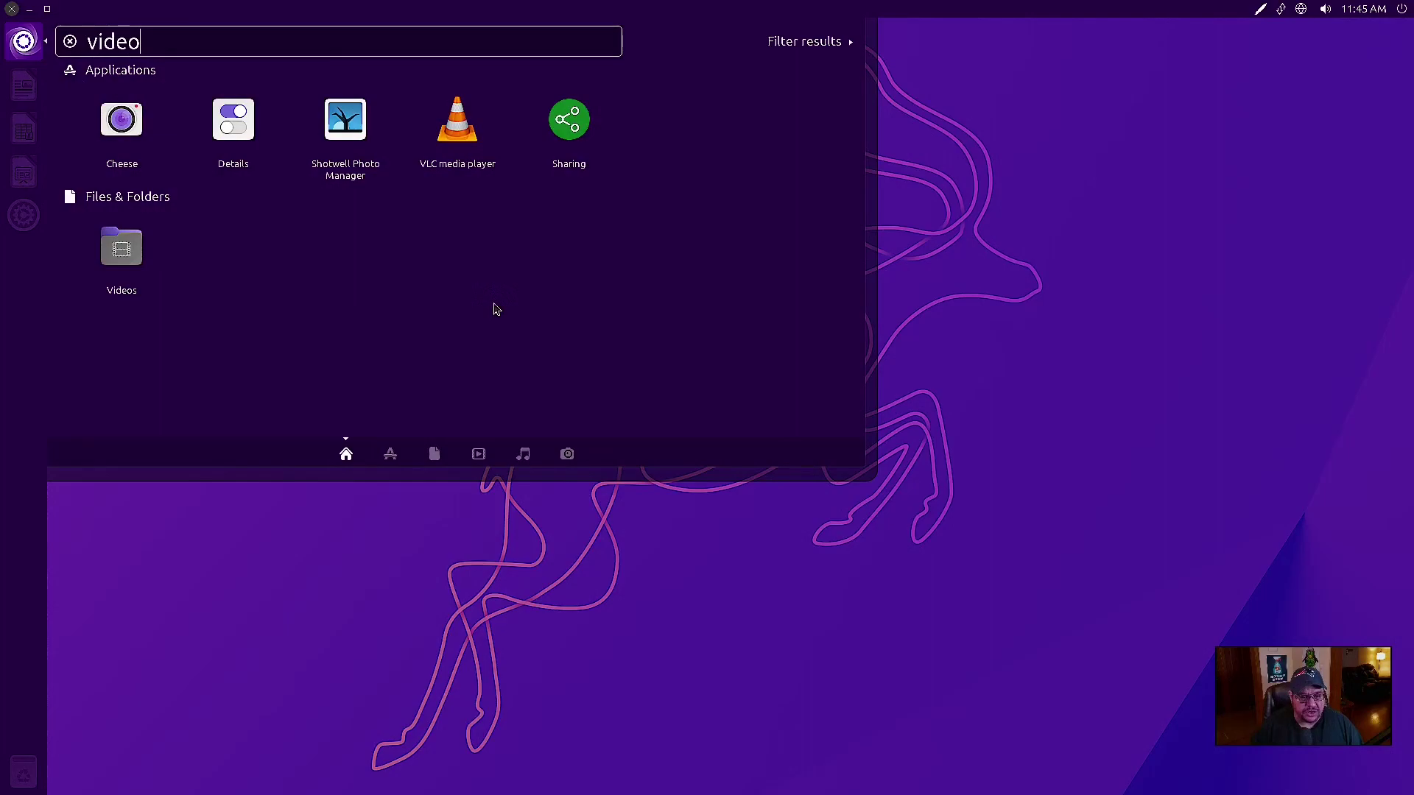
pyautogui.click(401, 461)
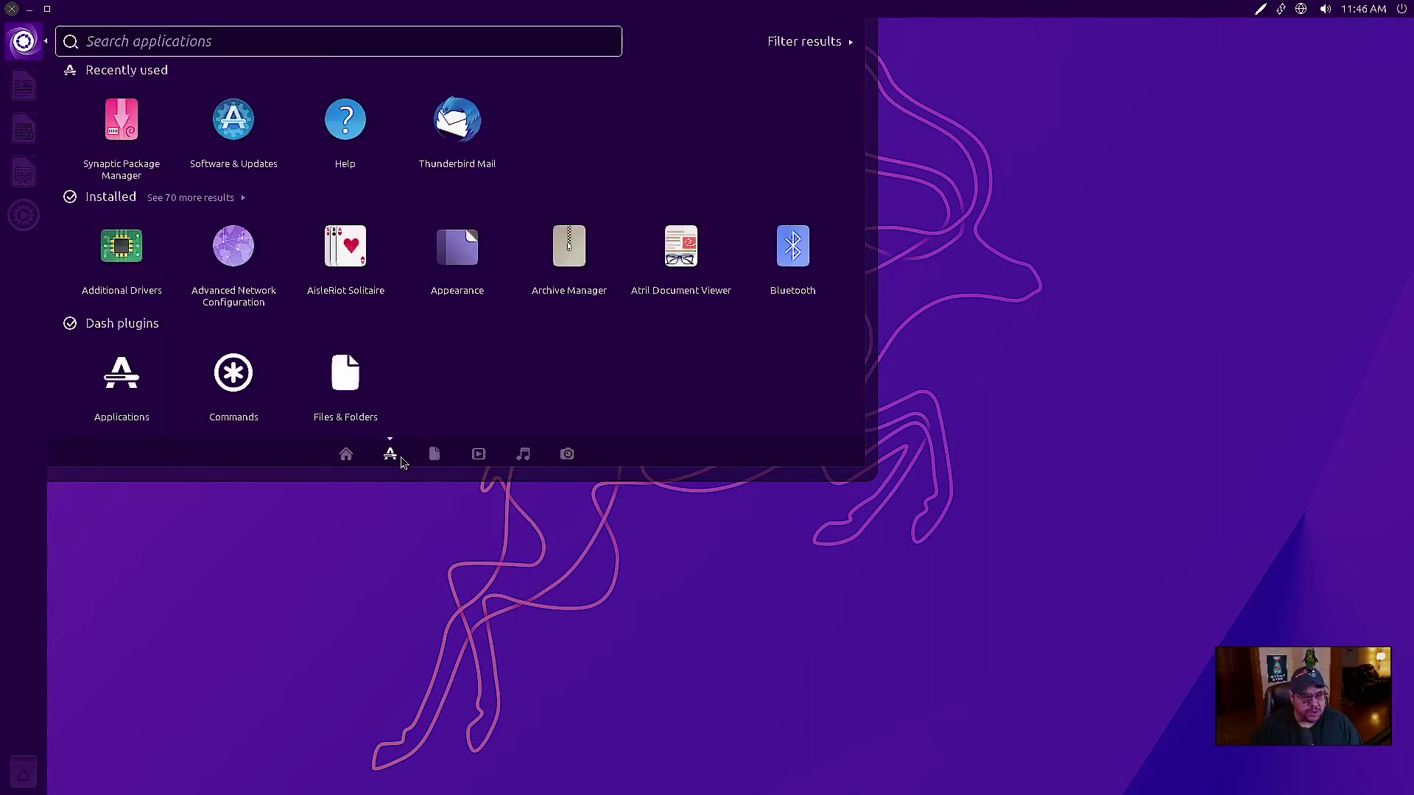
pyautogui.click(107, 200)
# - Scroll through the installed applications list, then dismiss the Dash
pyautogui.scroll(-2, 538, 240)
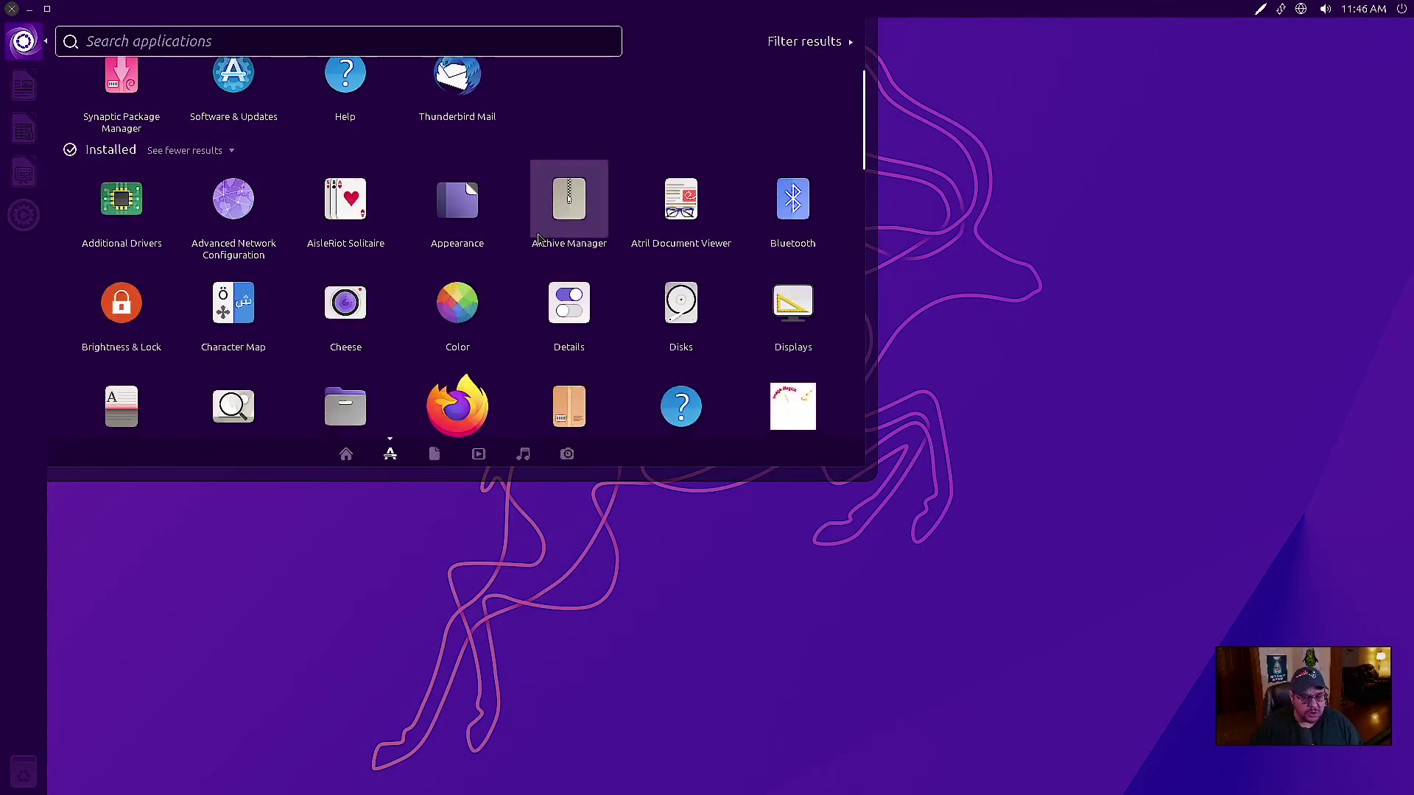
pyautogui.scroll(-6, 539, 239)
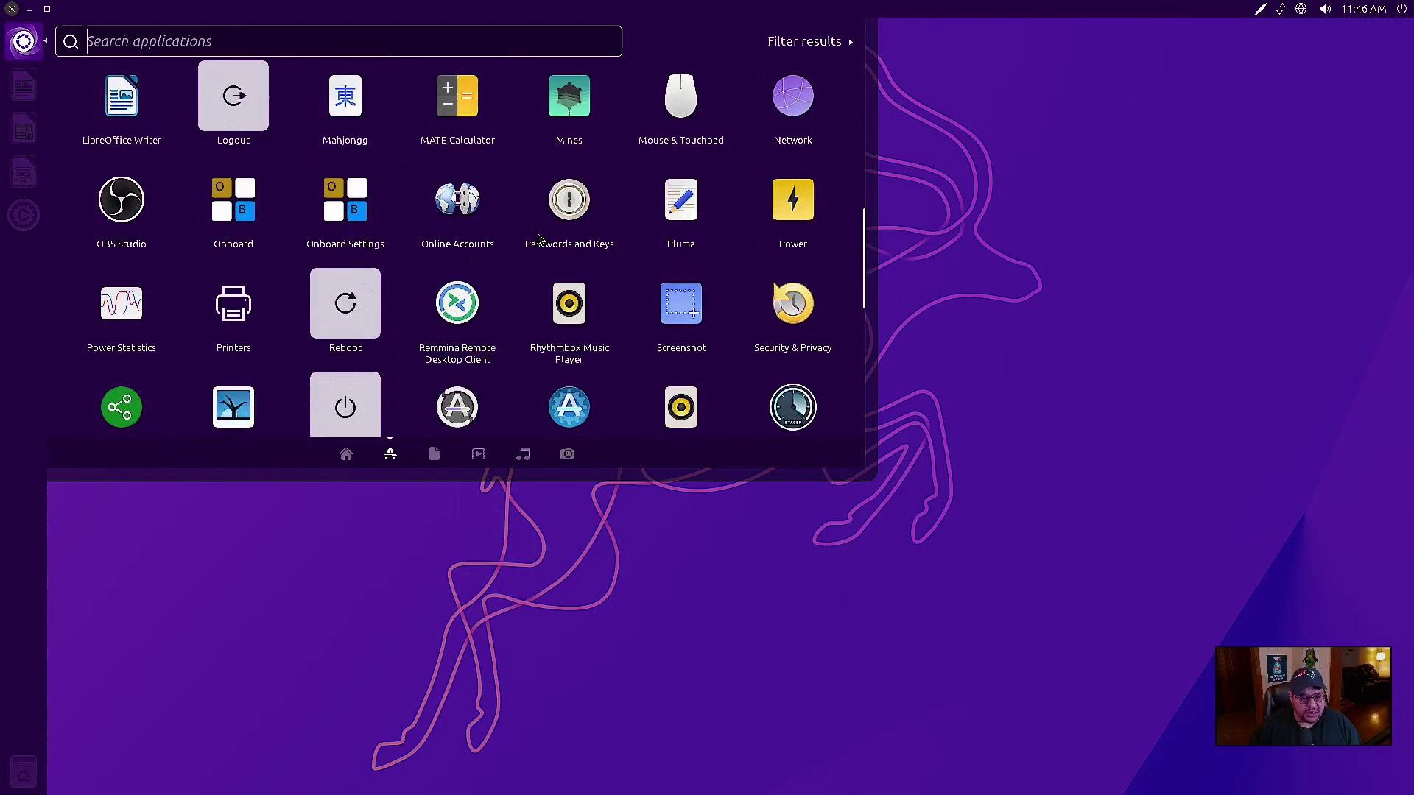
pyautogui.scroll(-3, 539, 239)
pyautogui.scroll(1, 539, 239)
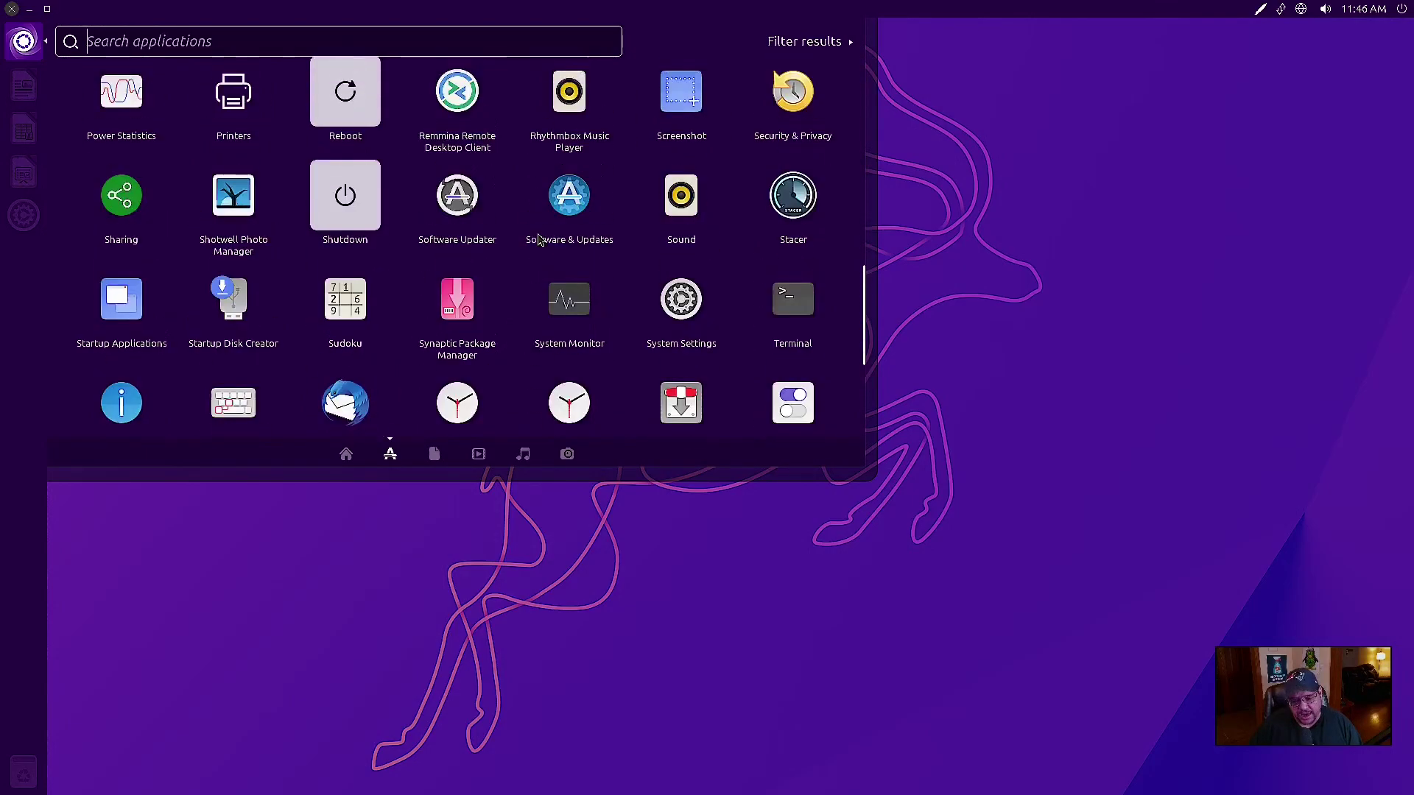
pyautogui.scroll(10, 539, 239)
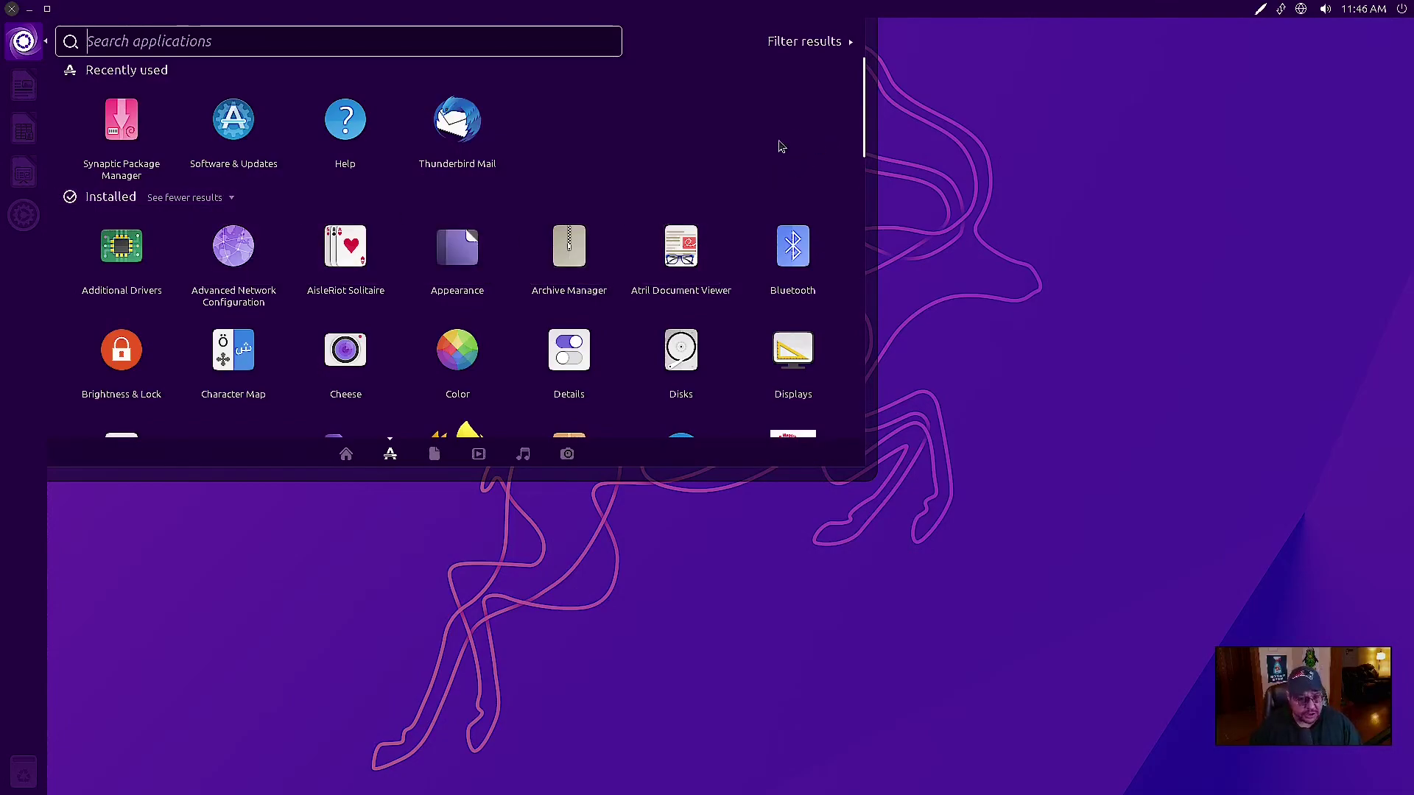
pyautogui.scroll(-10, 648, 153)
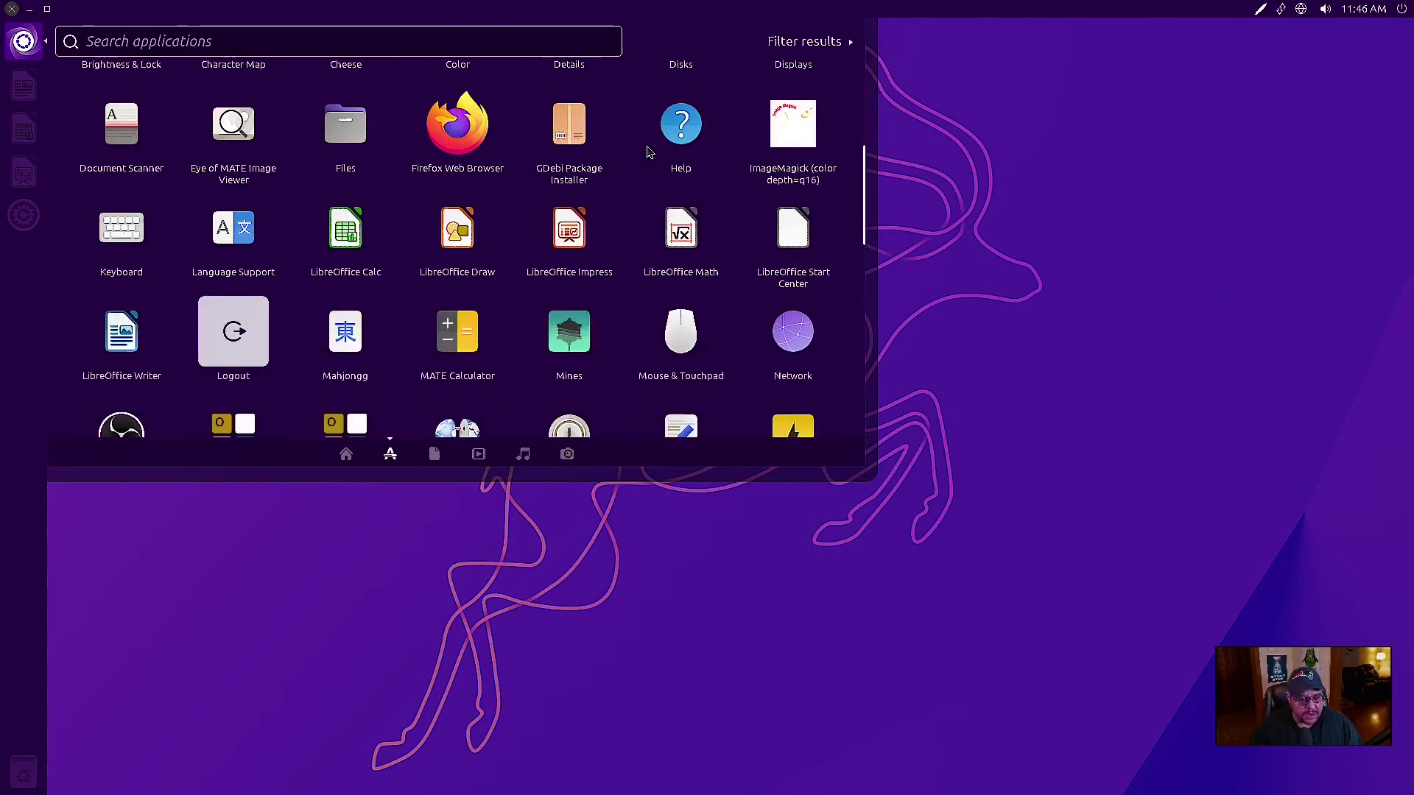
pyautogui.scroll(-2, 648, 152)
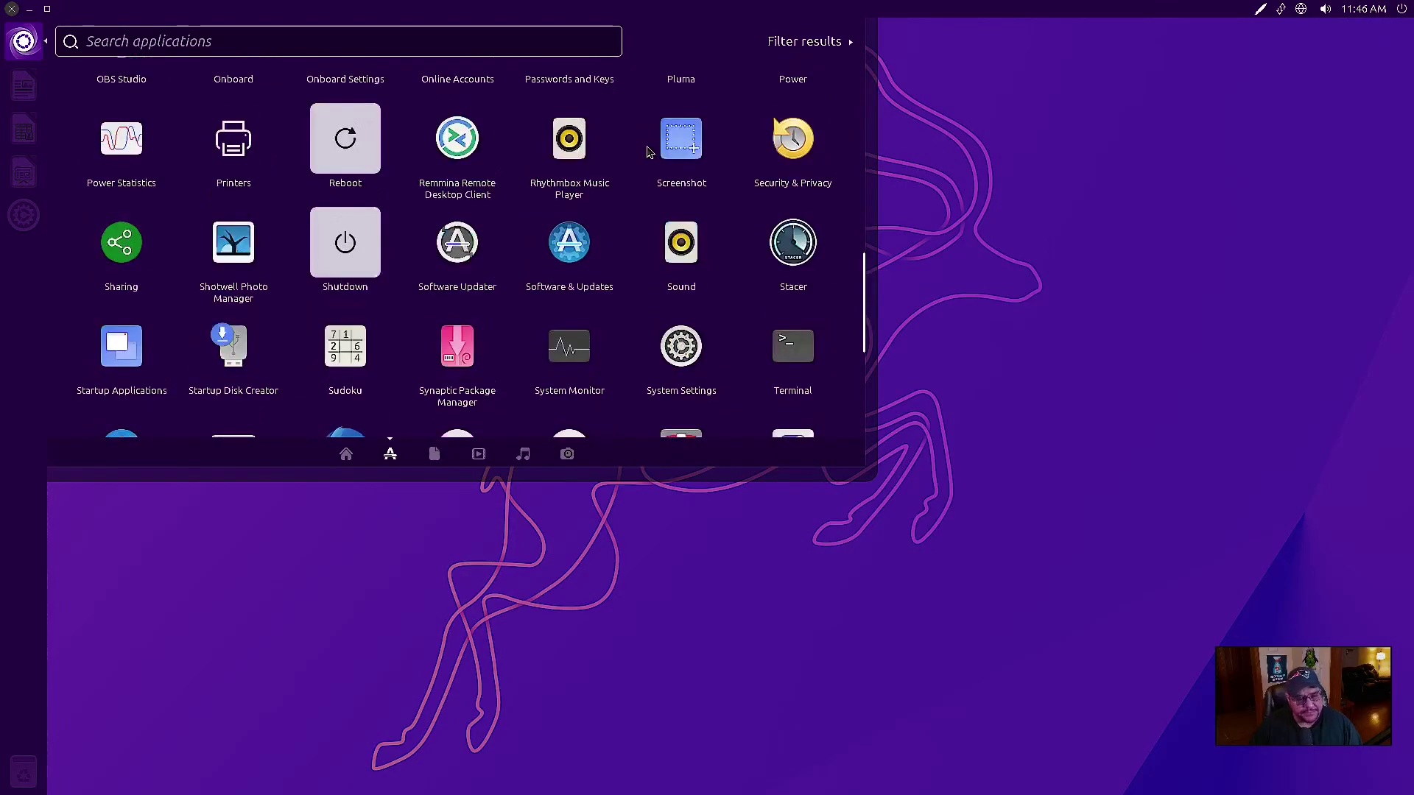
pyautogui.scroll(-4, 648, 153)
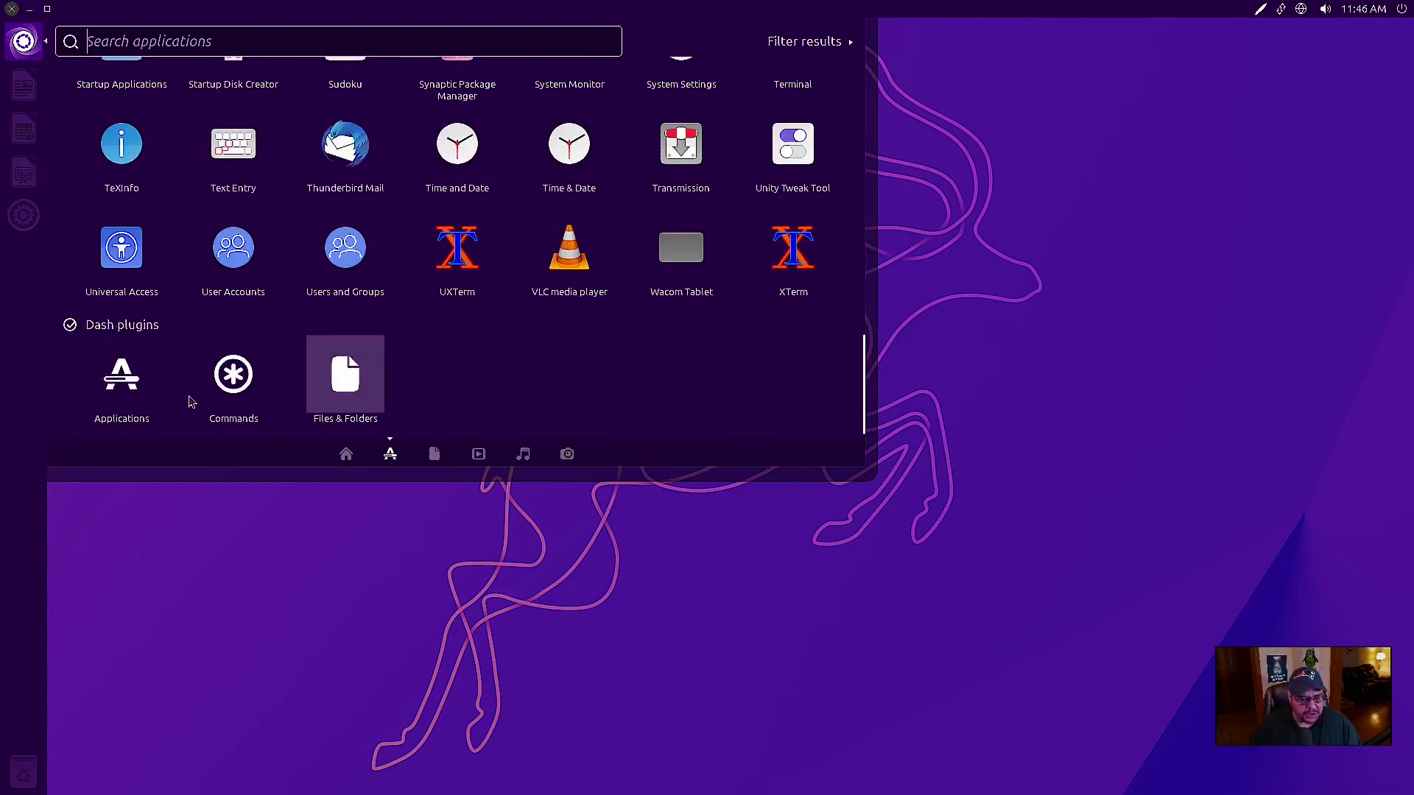
pyautogui.press('Escape')
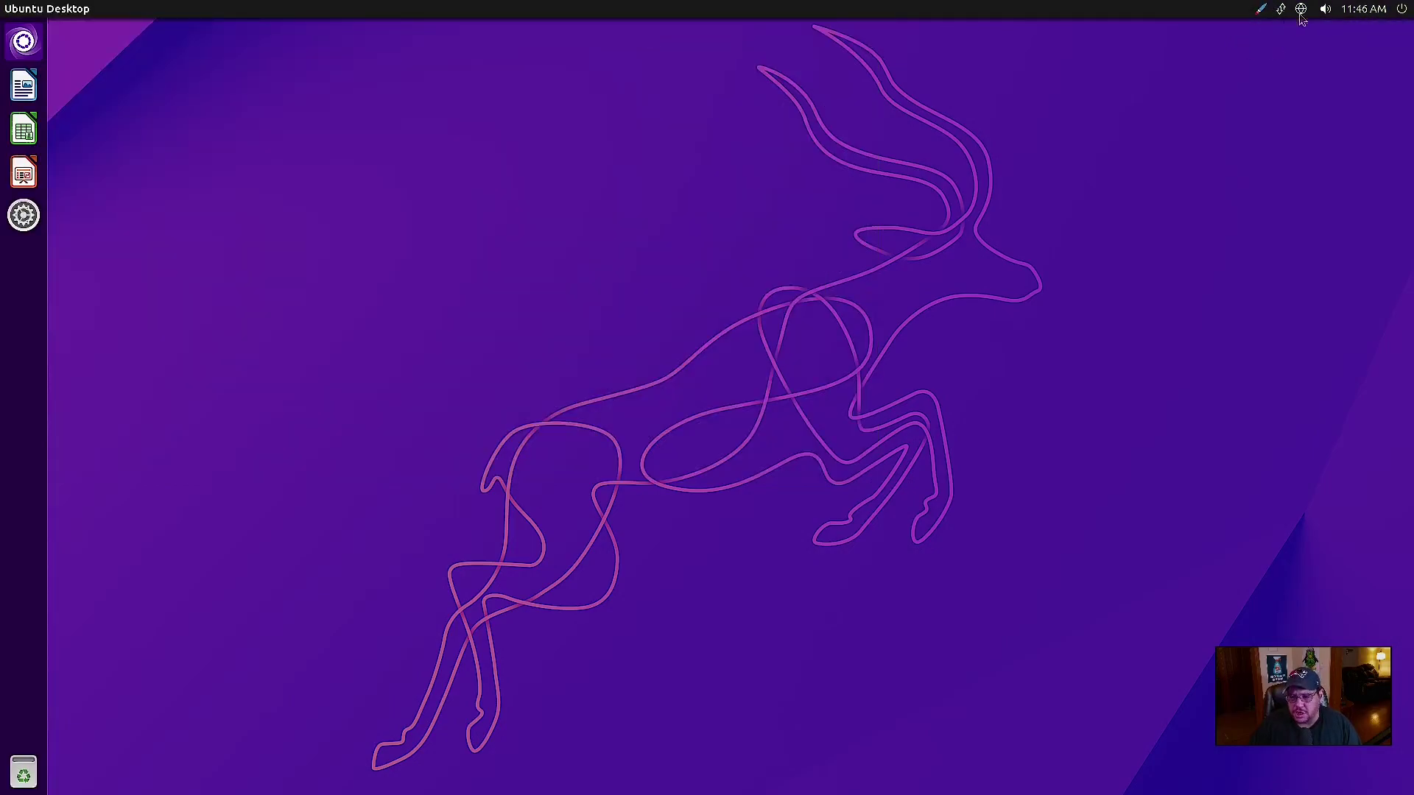
# - Peek at the sound, keyboard input and network indicator menus in the top panel
pyautogui.click(1326, 10)
pyautogui.click(1325, 10)
pyautogui.click(1302, 10)
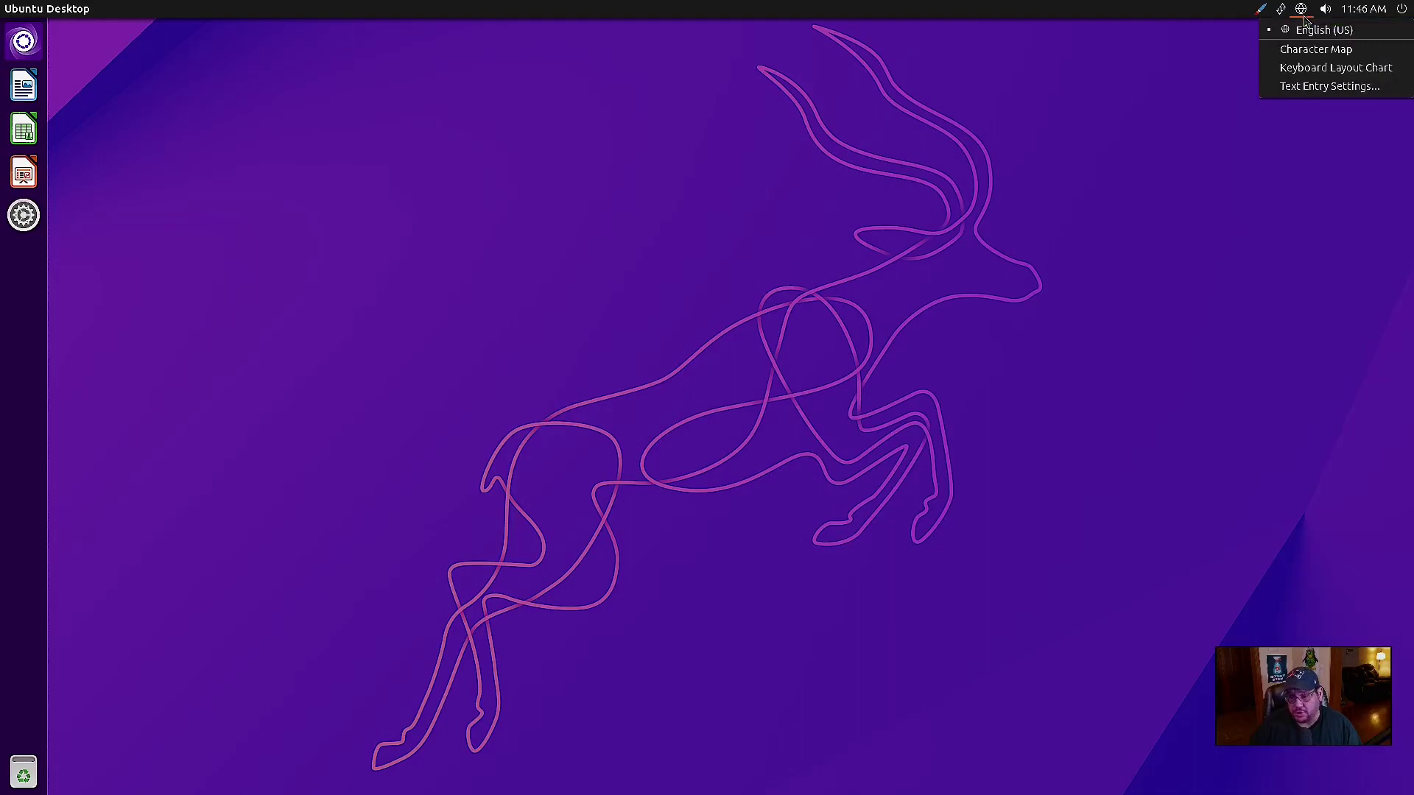
pyautogui.click(1266, 154)
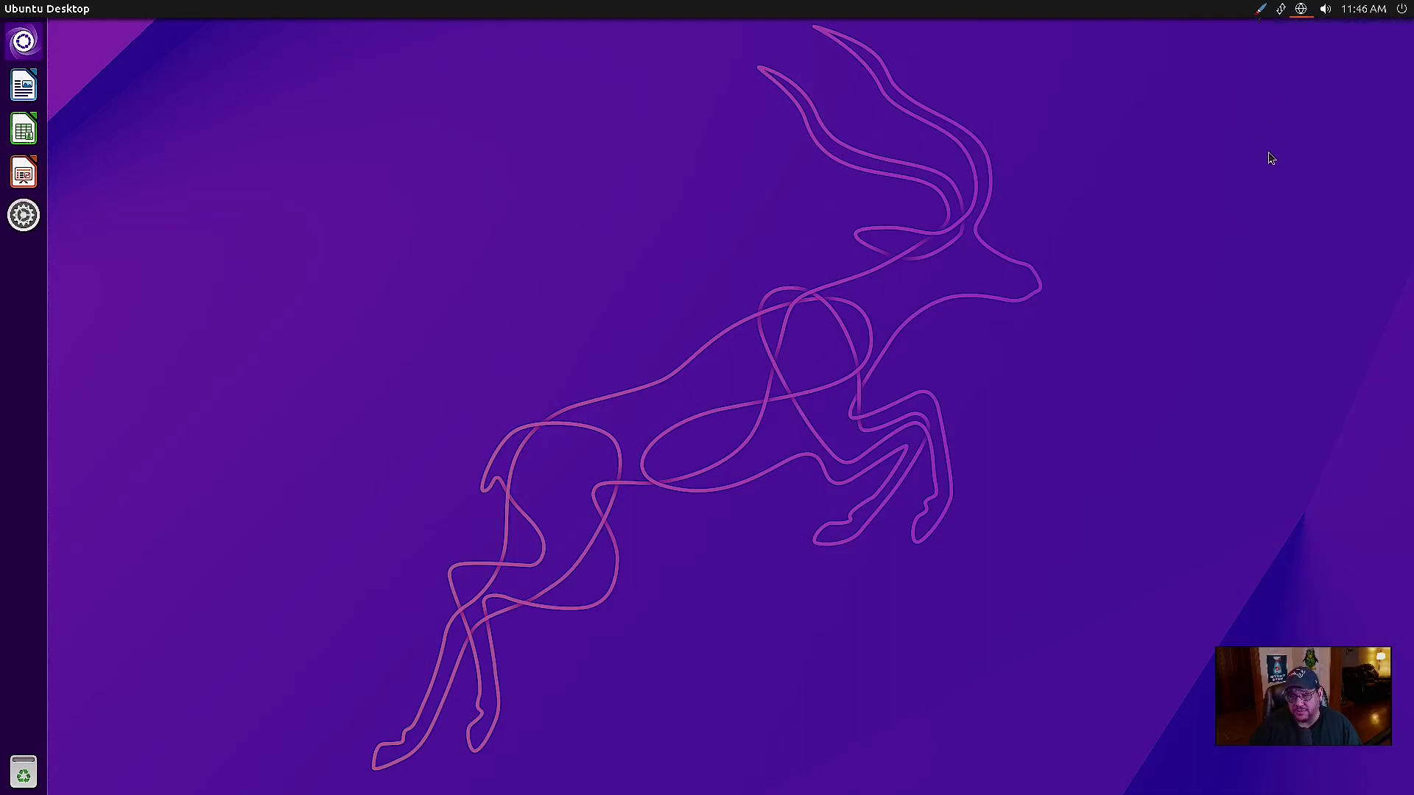
pyautogui.click(1282, 11)
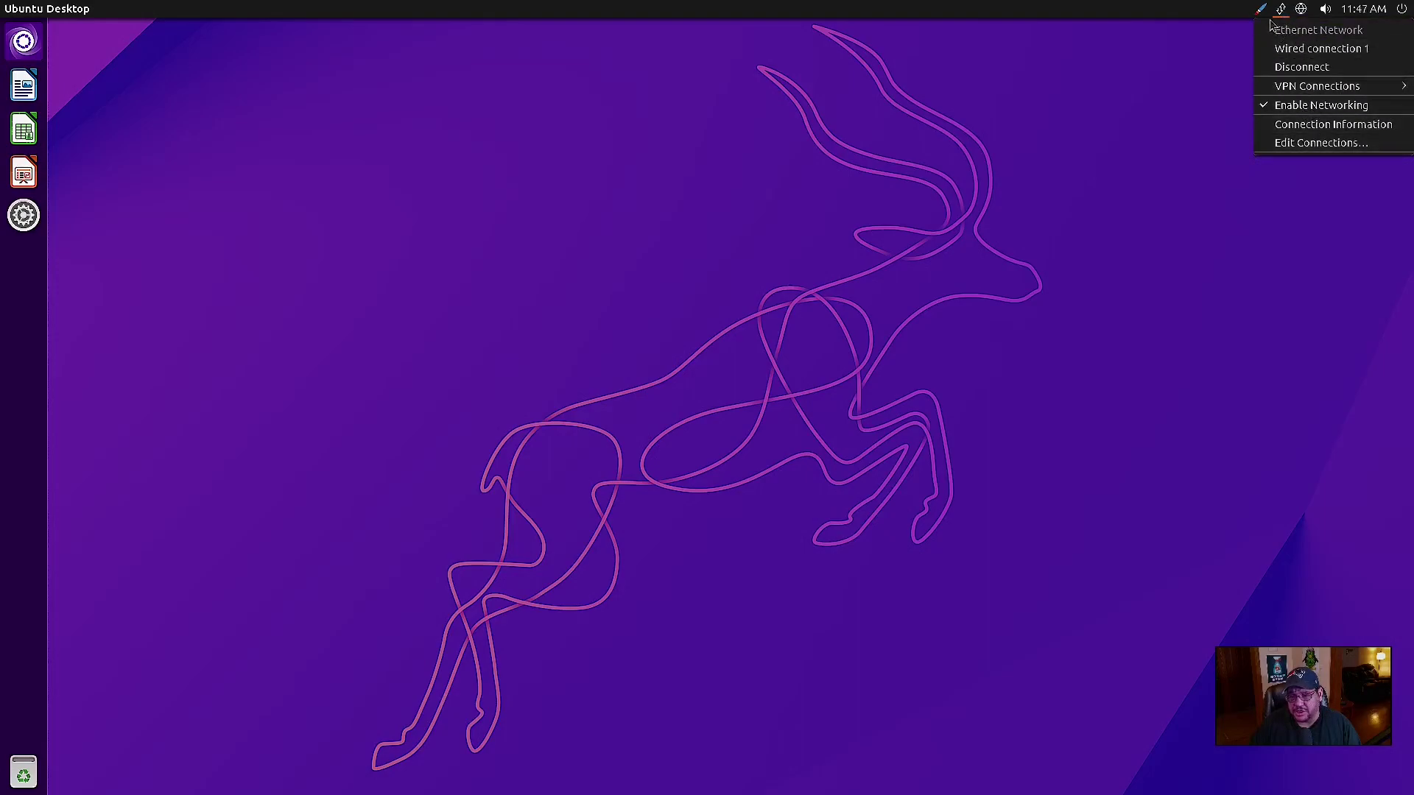
pyautogui.click(1238, 65)
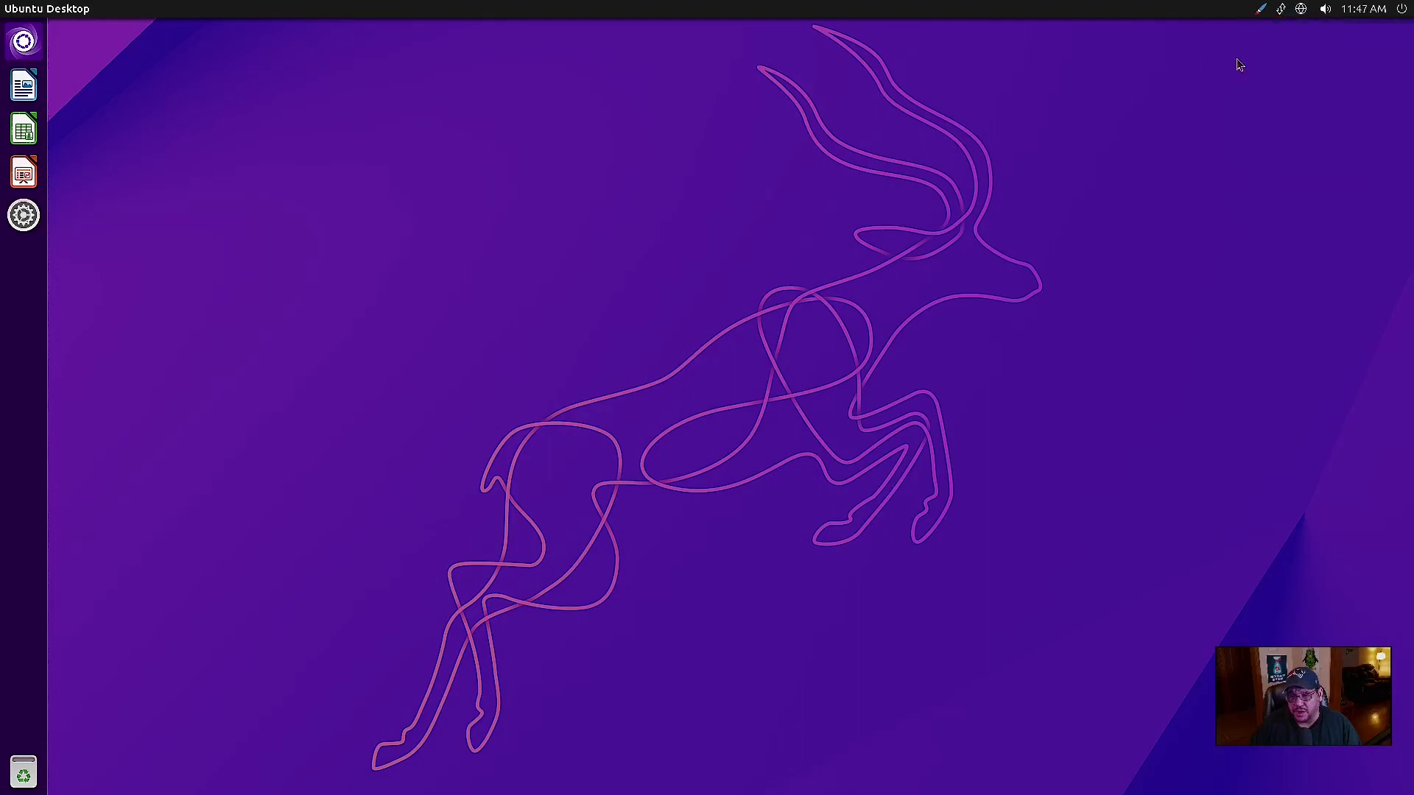
# - Switch the desktop to the light theme, then back to the dark theme
pyautogui.click(1260, 15)
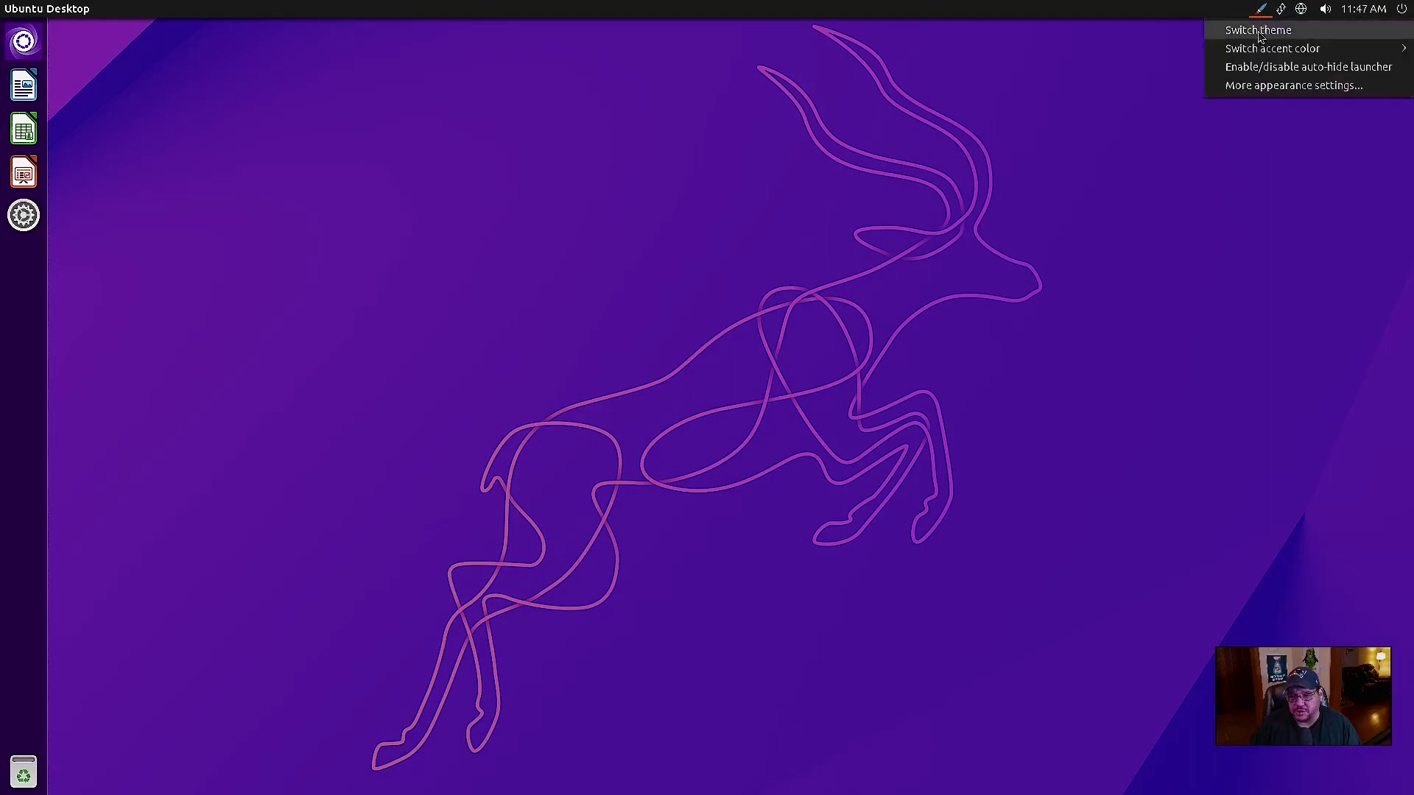
pyautogui.click(1259, 30)
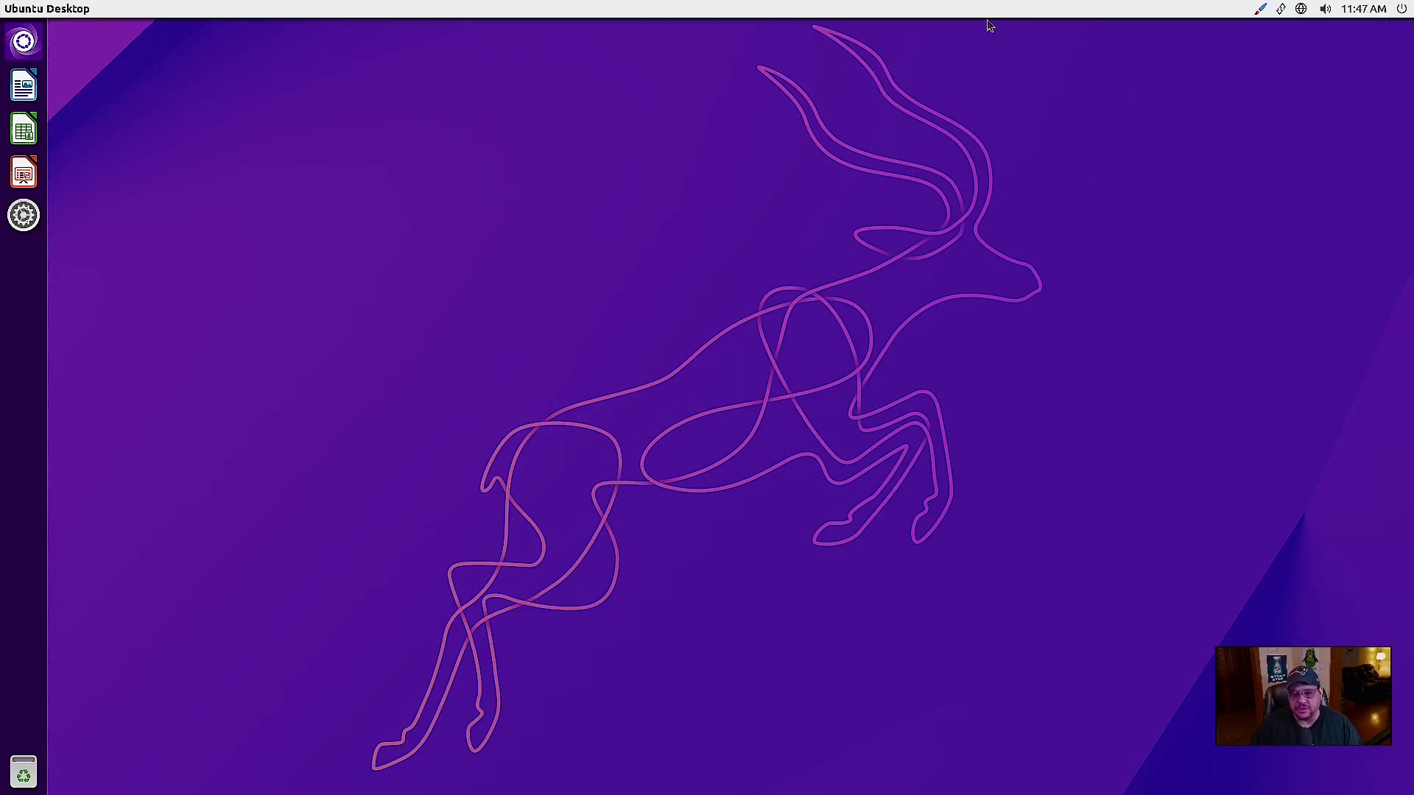
pyautogui.click(1260, 10)
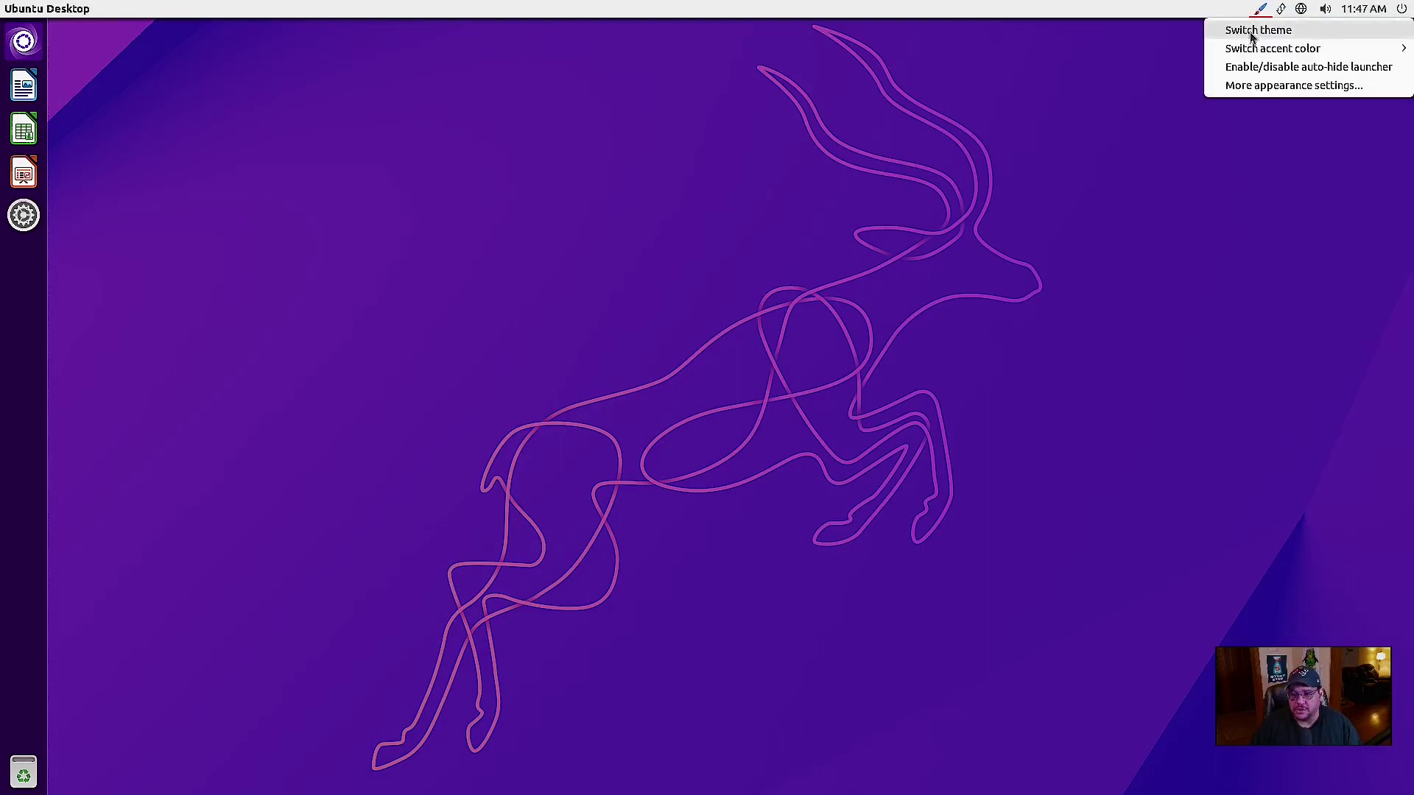
pyautogui.click(1253, 30)
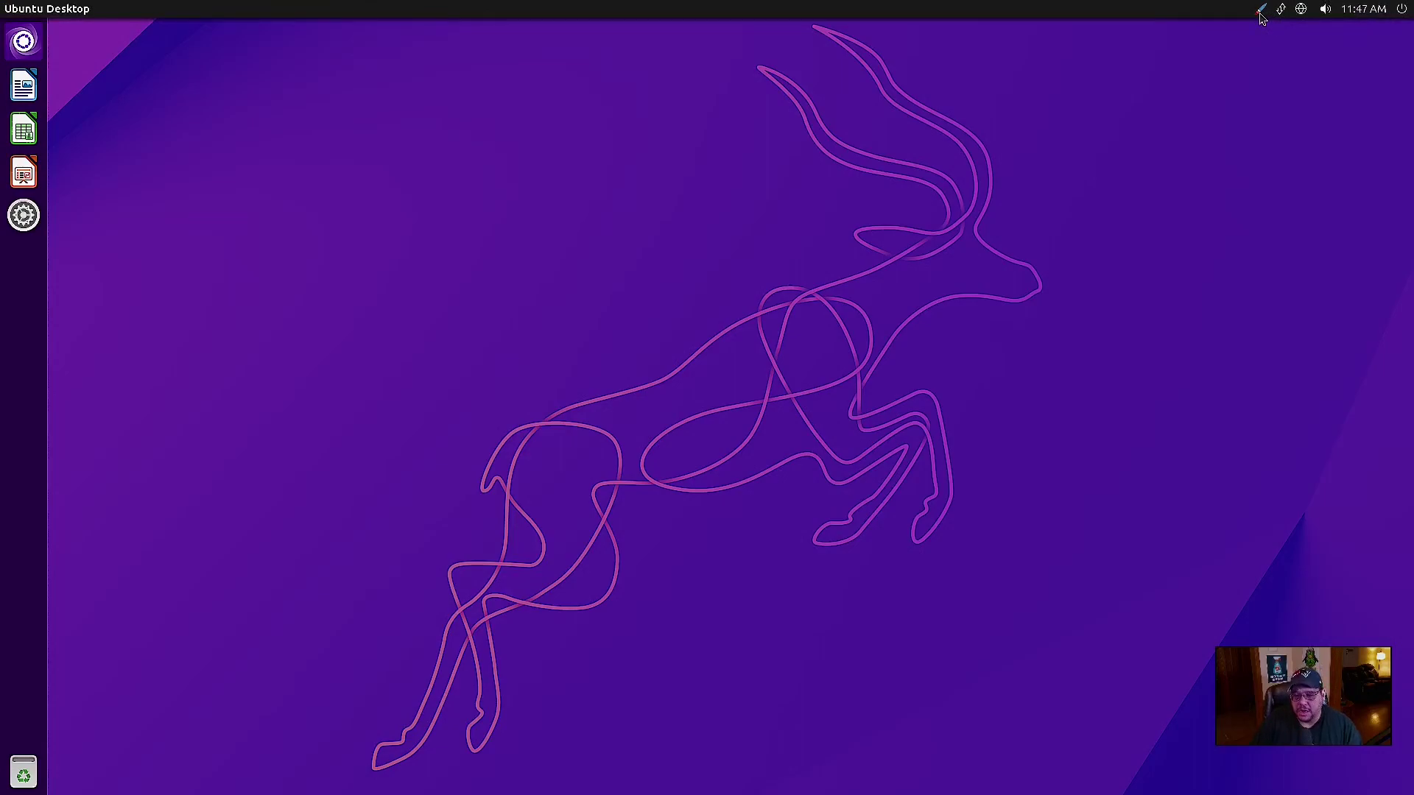
# - Preview the accent colour choices in the appearance indicator without changing anything
pyautogui.click(1260, 10)
pyautogui.moveTo(1261, 50)
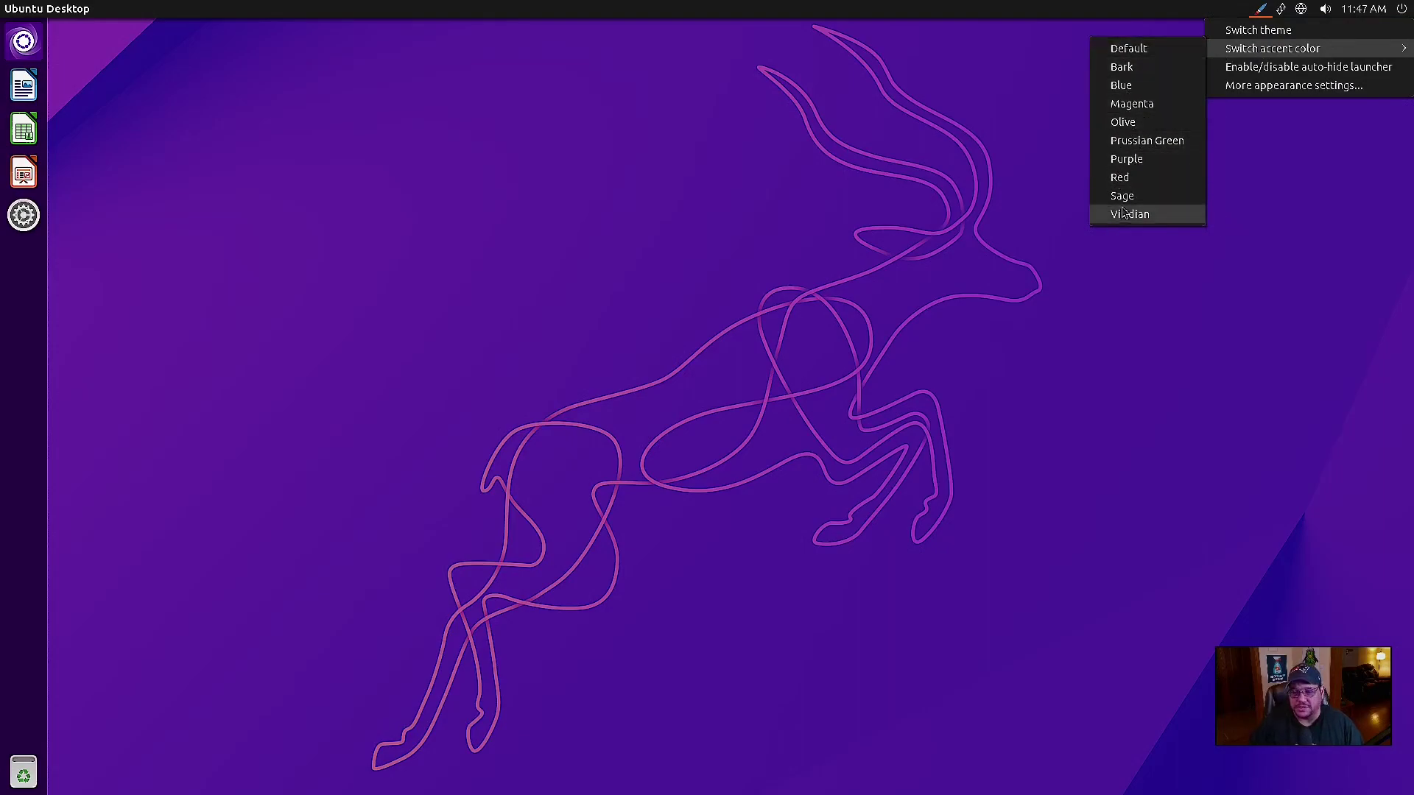
pyautogui.click(1128, 74)
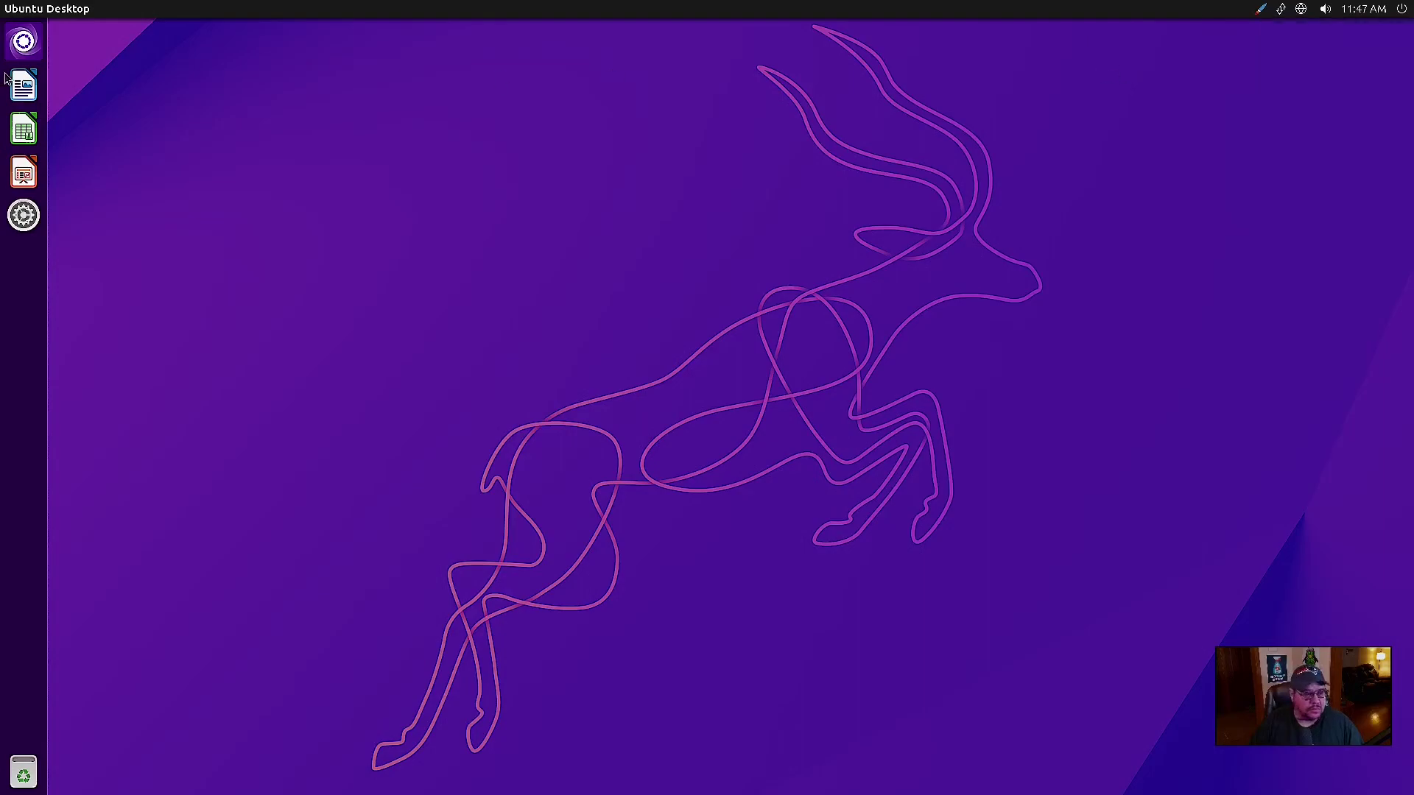
# - Search the Dash for 'file', launch Files, move the home window aside and close it
pyautogui.click(28, 46)
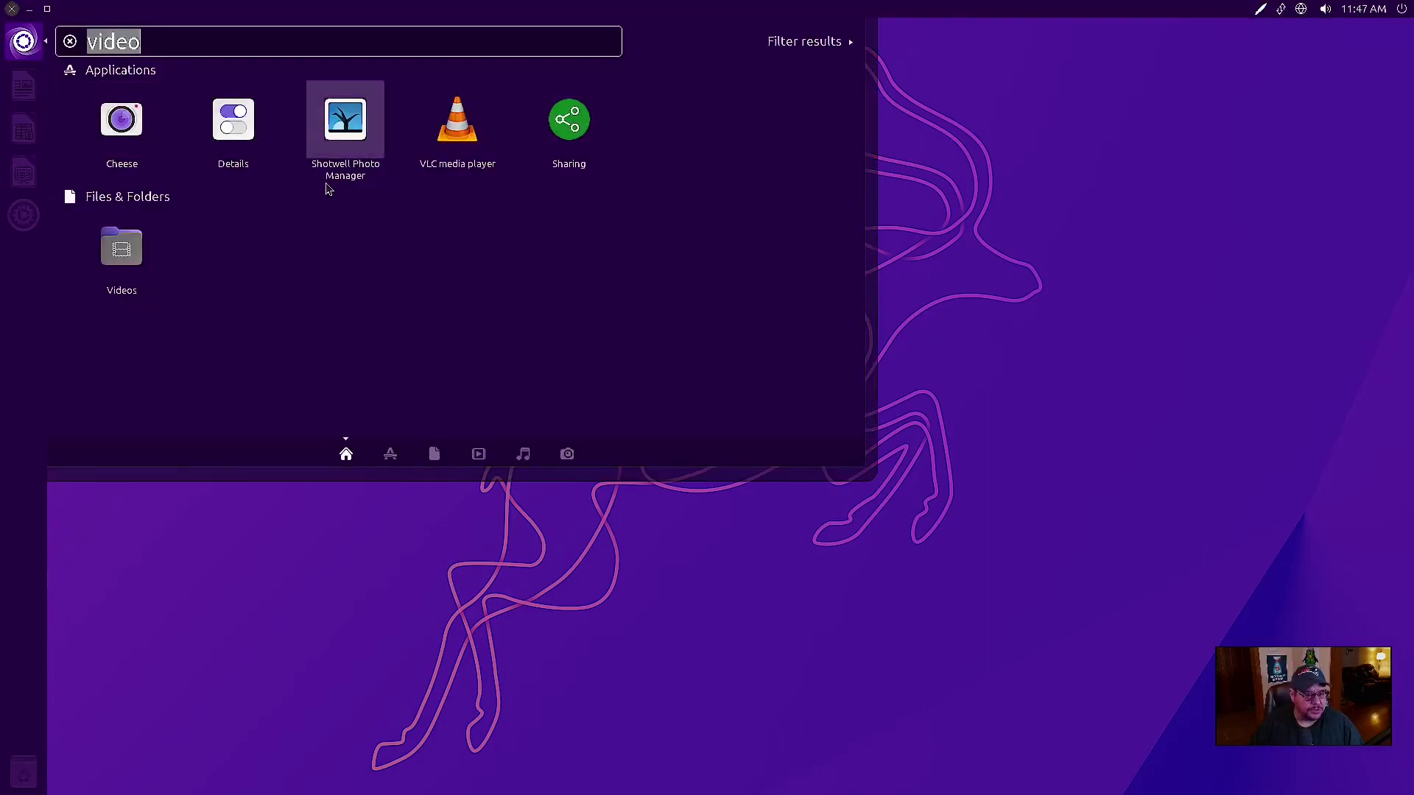
pyautogui.click(1097, 295)
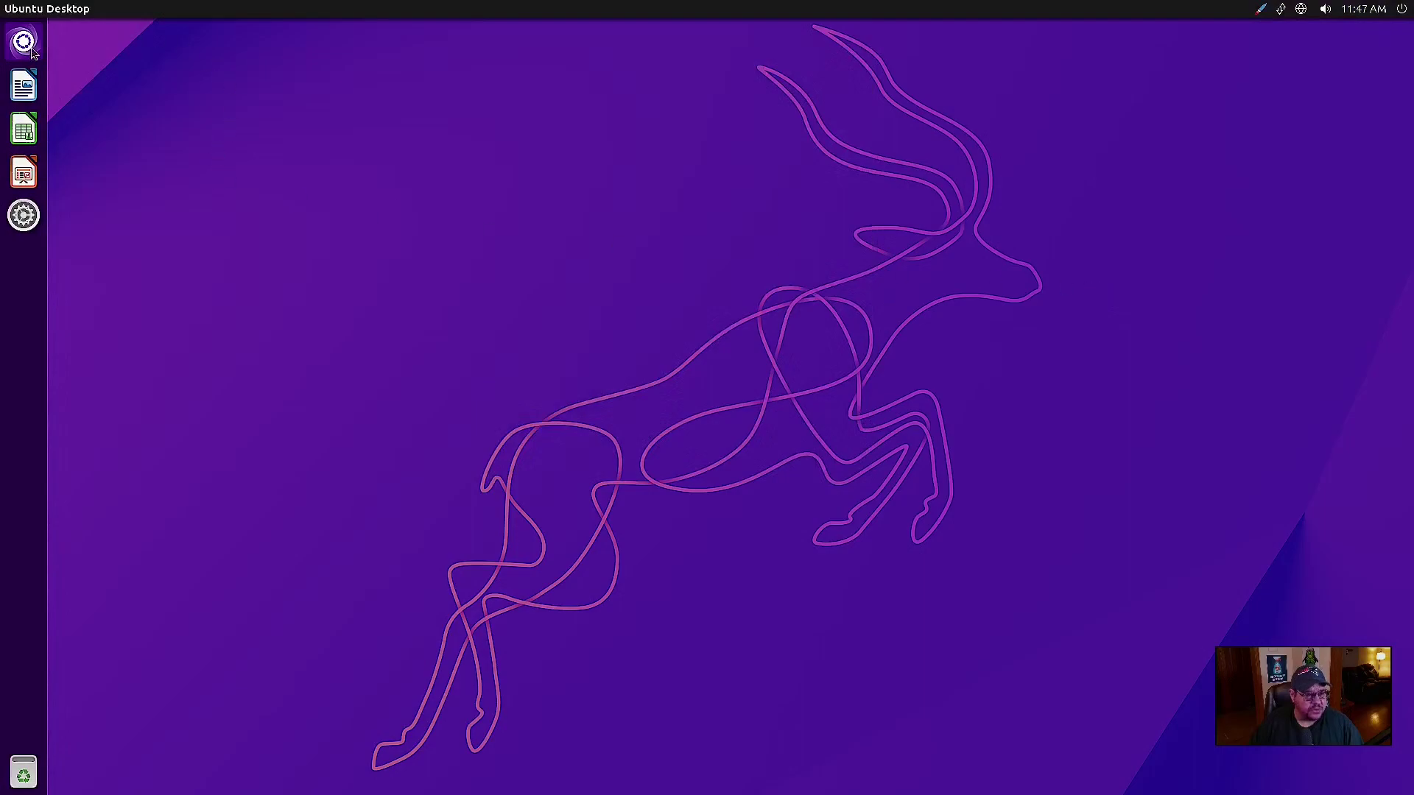
pyautogui.press('super')
pyautogui.write('file')
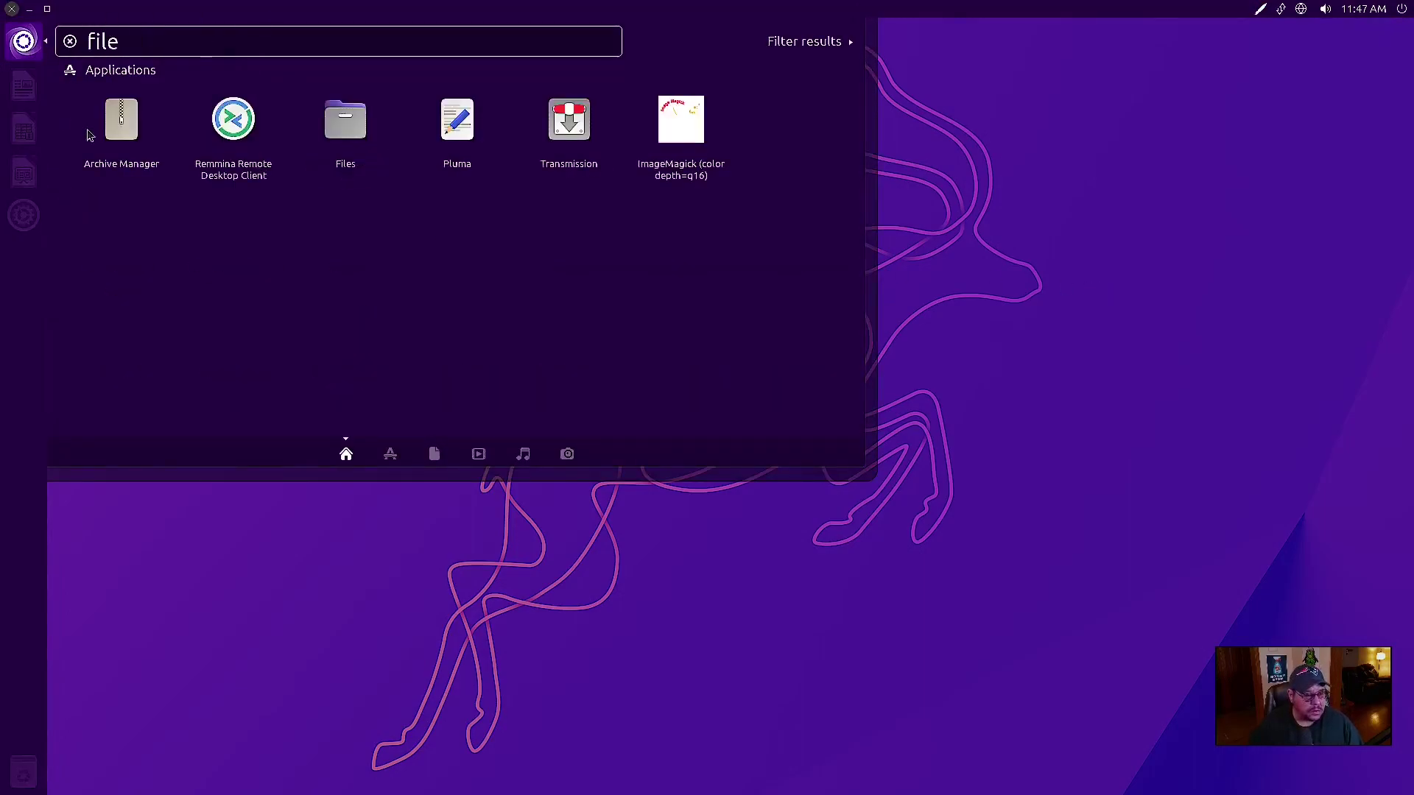
pyautogui.click(354, 150)
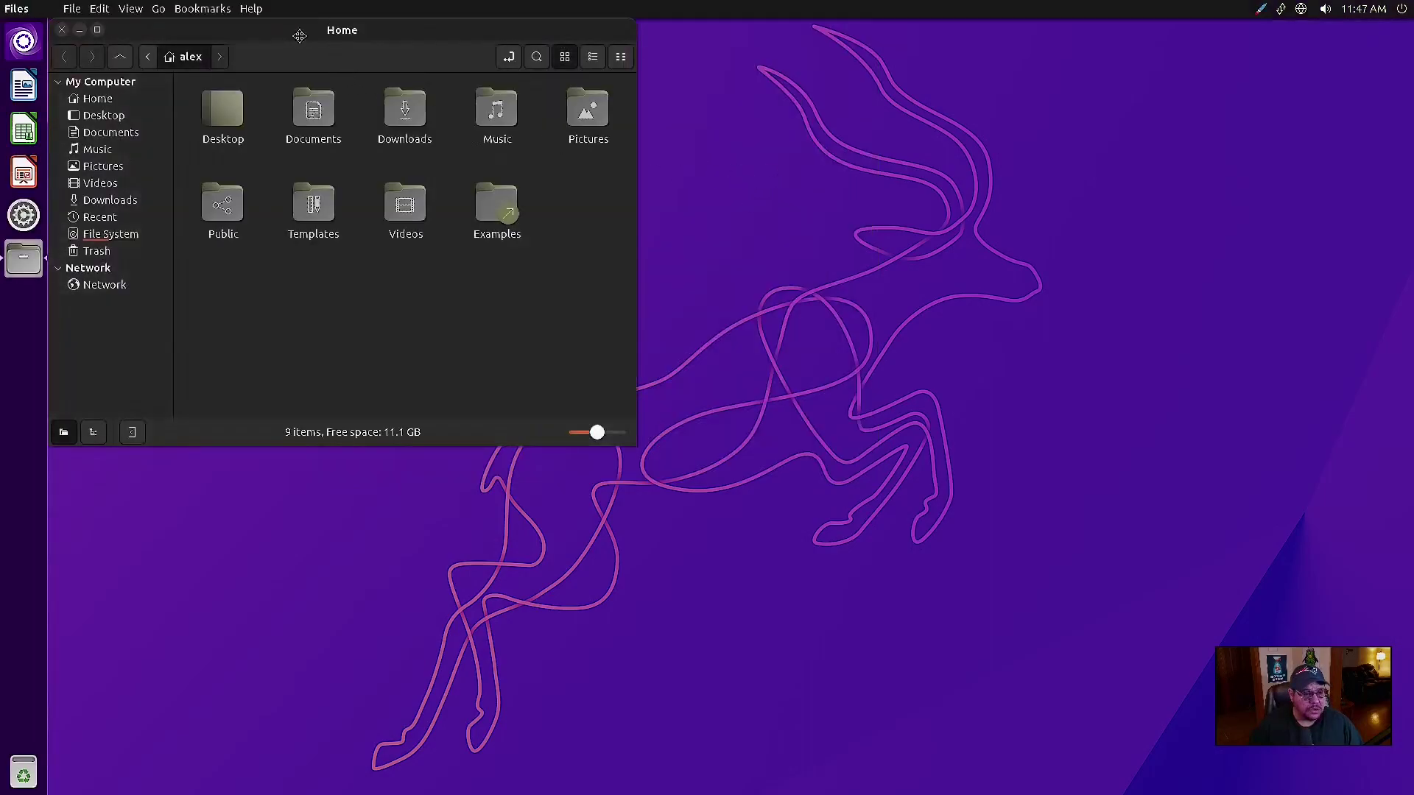
pyautogui.moveTo(299, 33); pyautogui.dragTo(501, 50)
pyautogui.click(264, 48)
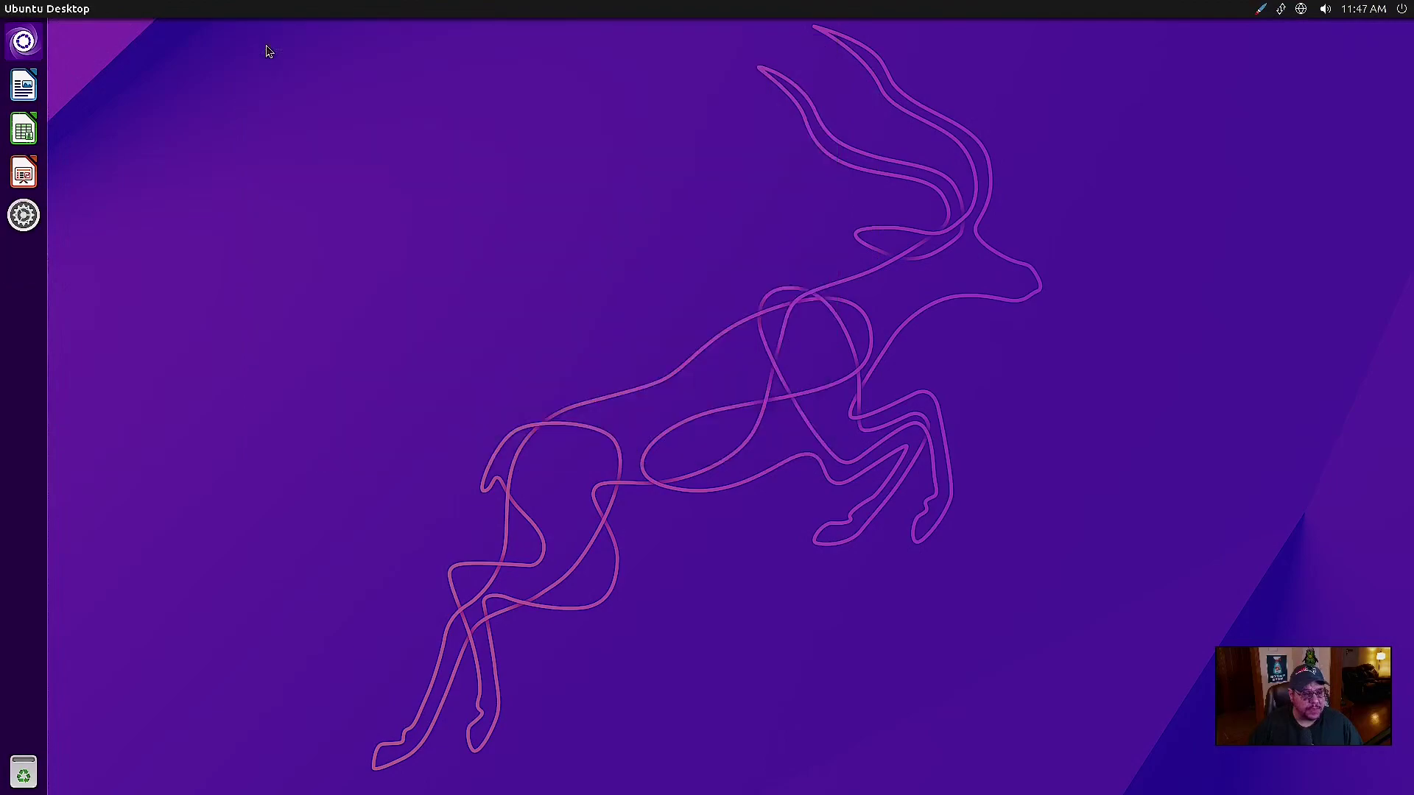
pyautogui.click(1260, 11)
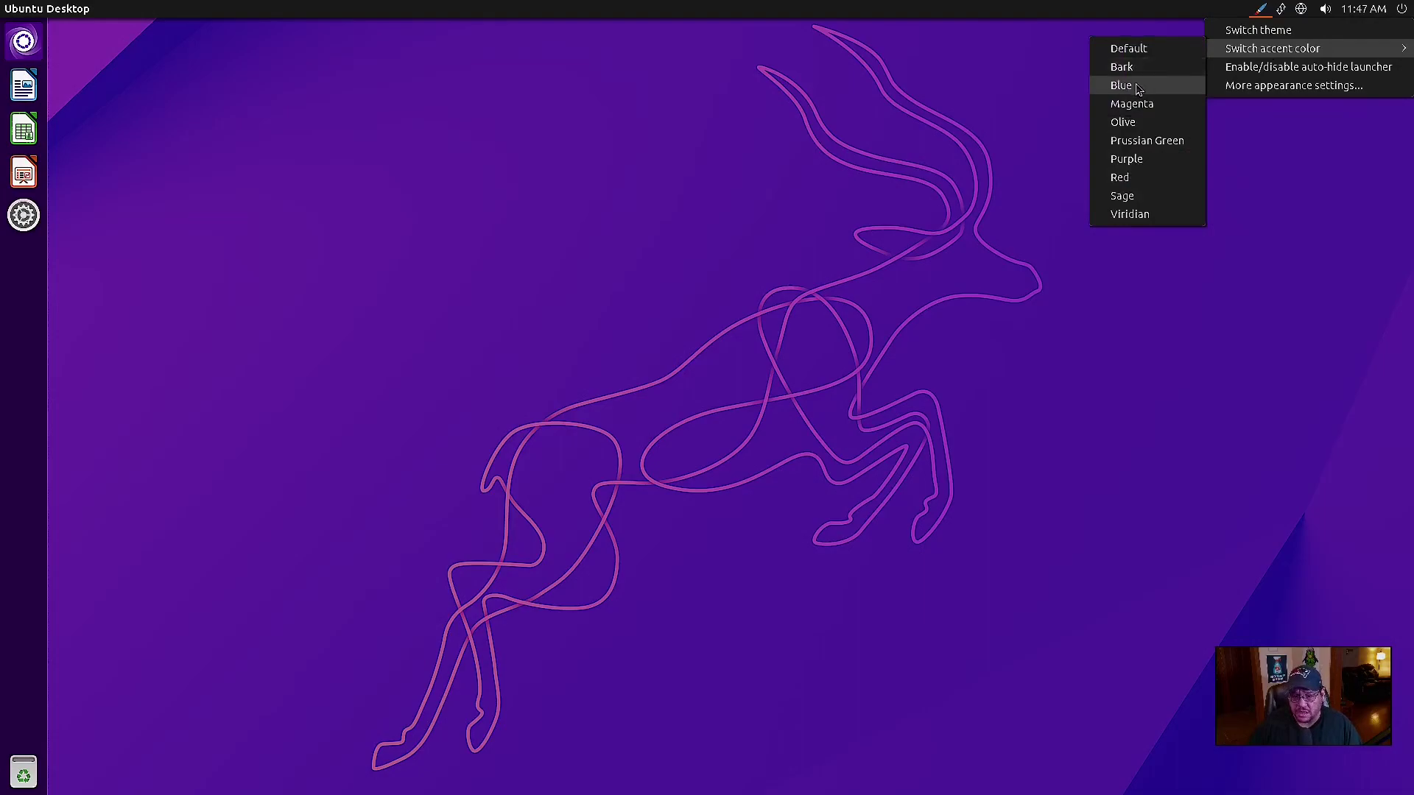
# - Pick the Blue accent colour, review the accent list again, then open More appearance settings
pyautogui.click(1121, 86)
pyautogui.click(1260, 10)
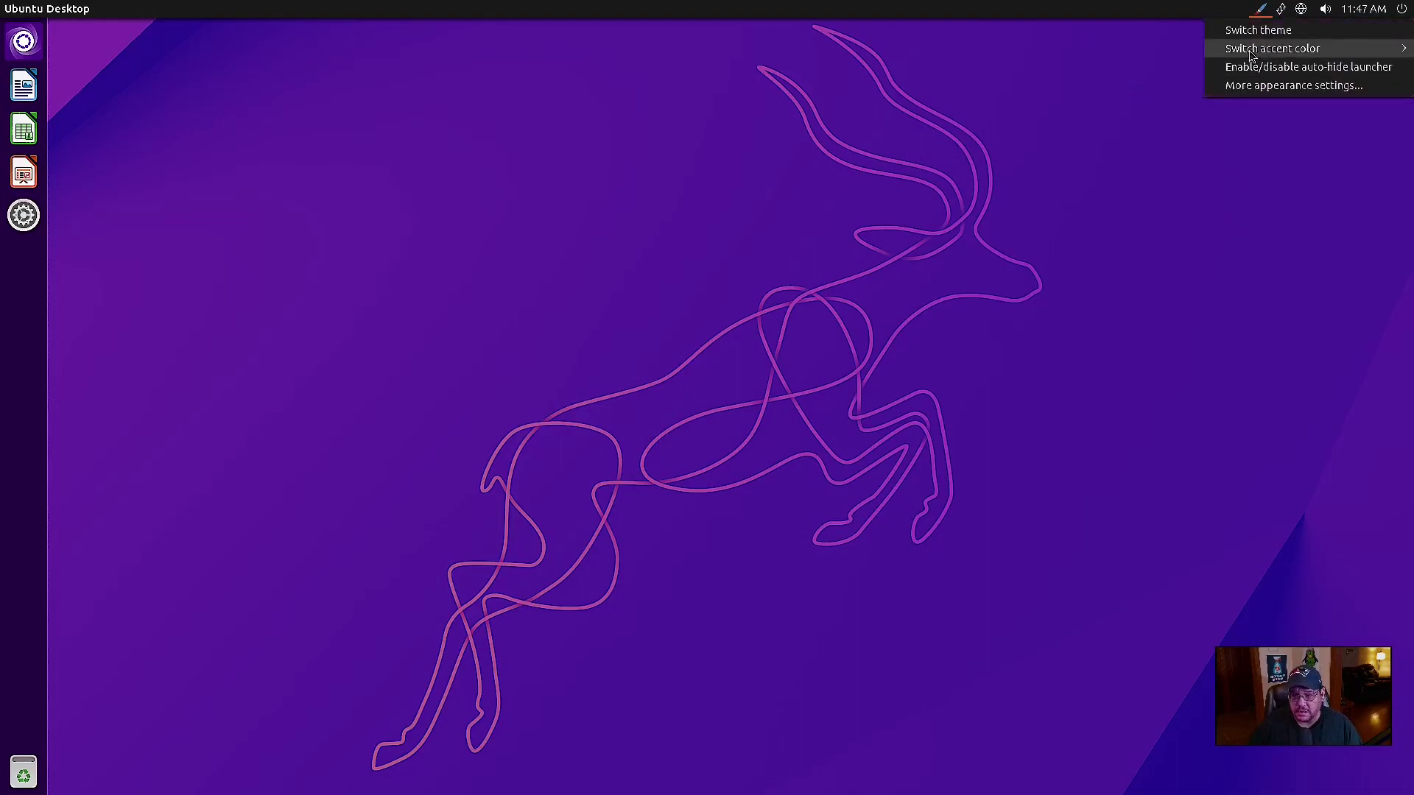
pyautogui.moveTo(1264, 48)
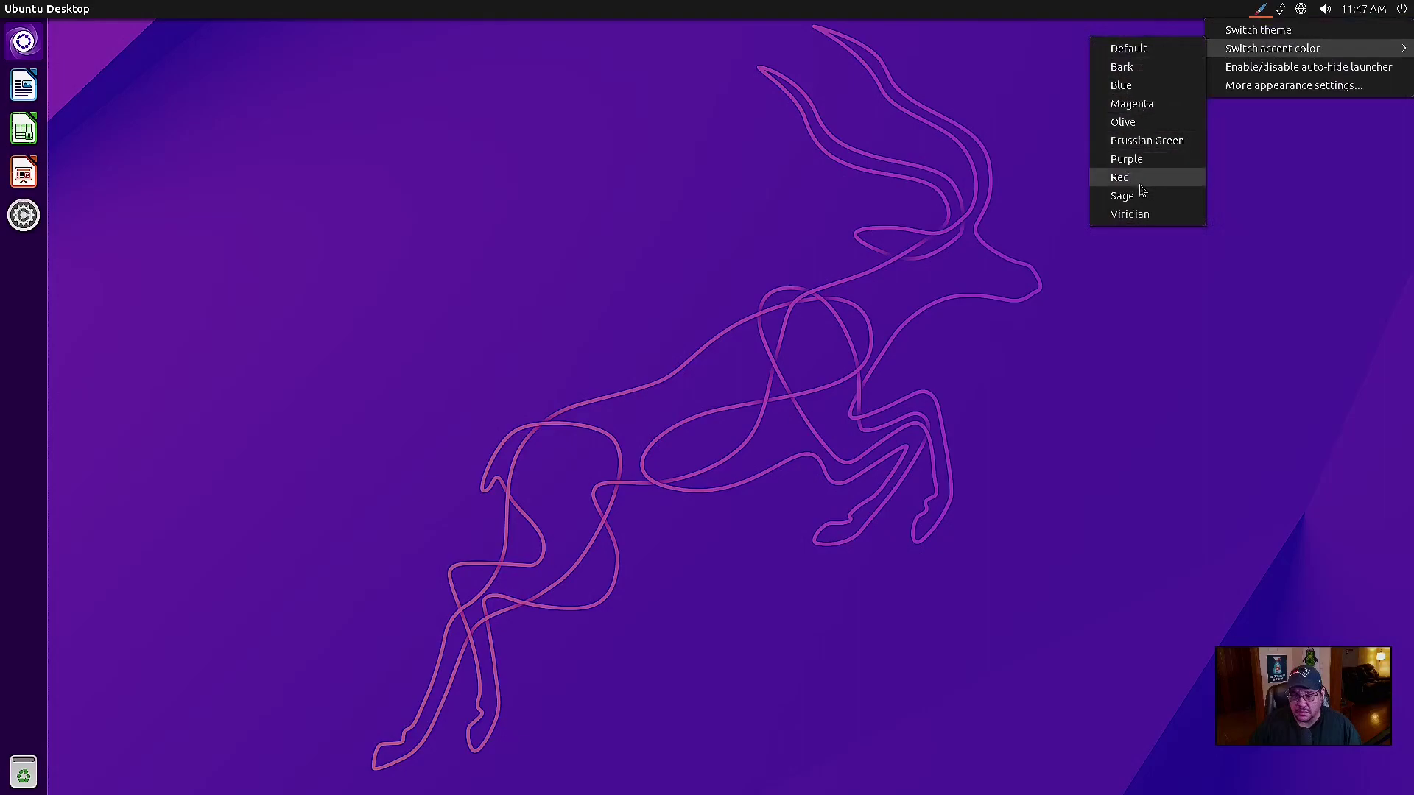
pyautogui.click(1256, 203)
pyautogui.click(1260, 10)
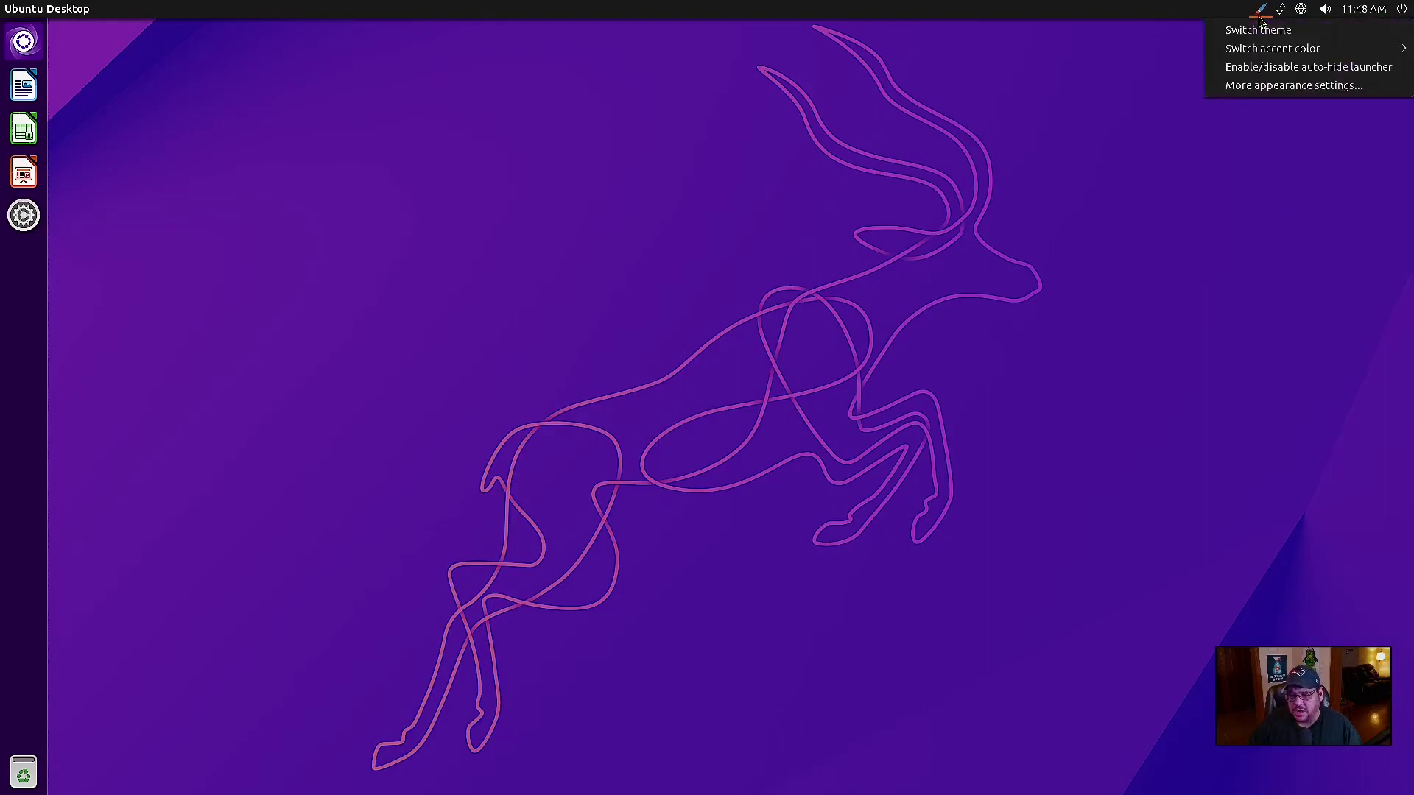
pyautogui.click(1267, 86)
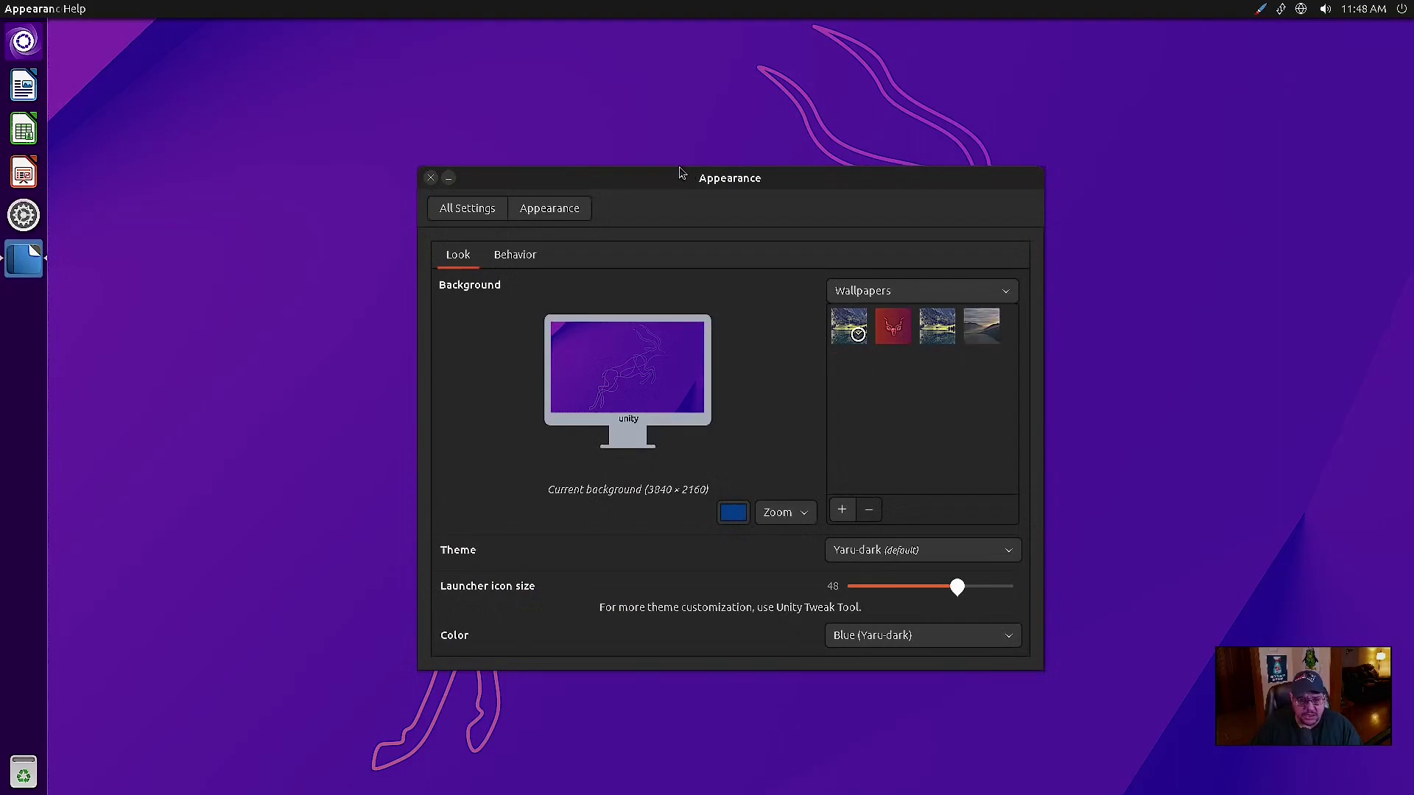
# - Scroll the Wallpapers grid and apply the dark Unity deer forest wallpaper
pyautogui.moveTo(721, 175); pyautogui.dragTo(739, 77)
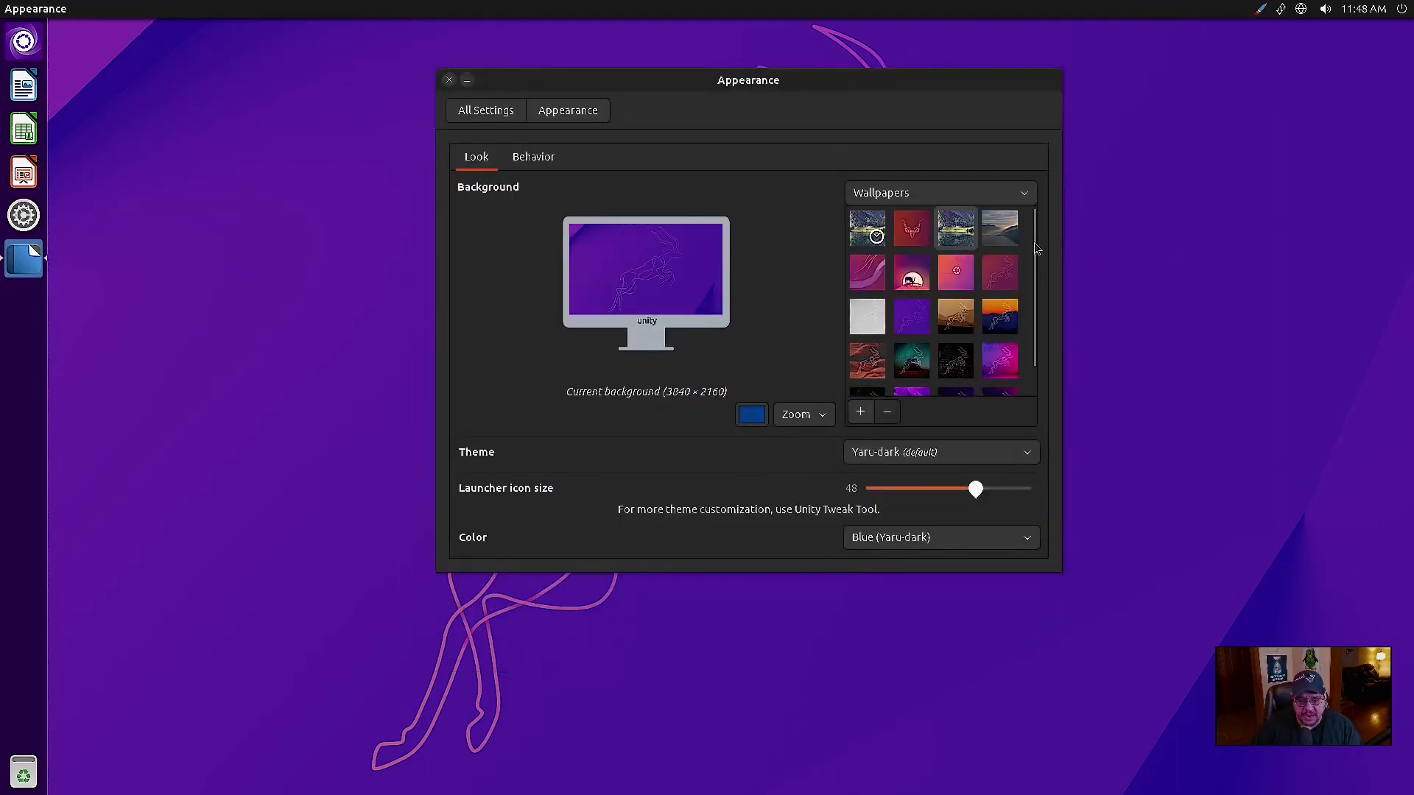
pyautogui.scroll(-2, 951, 328)
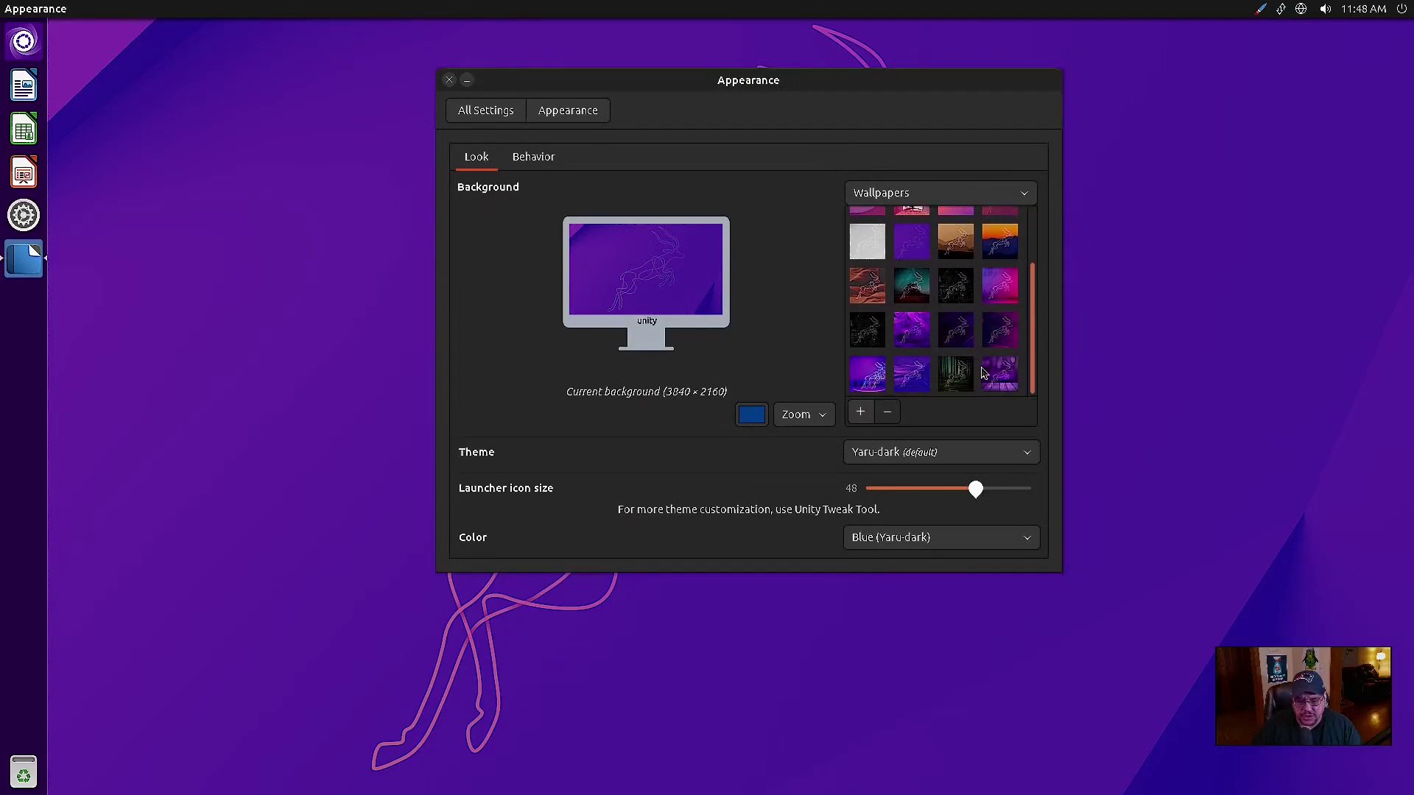
pyautogui.click(956, 331)
pyautogui.moveTo(803, 84); pyautogui.dragTo(735, 100)
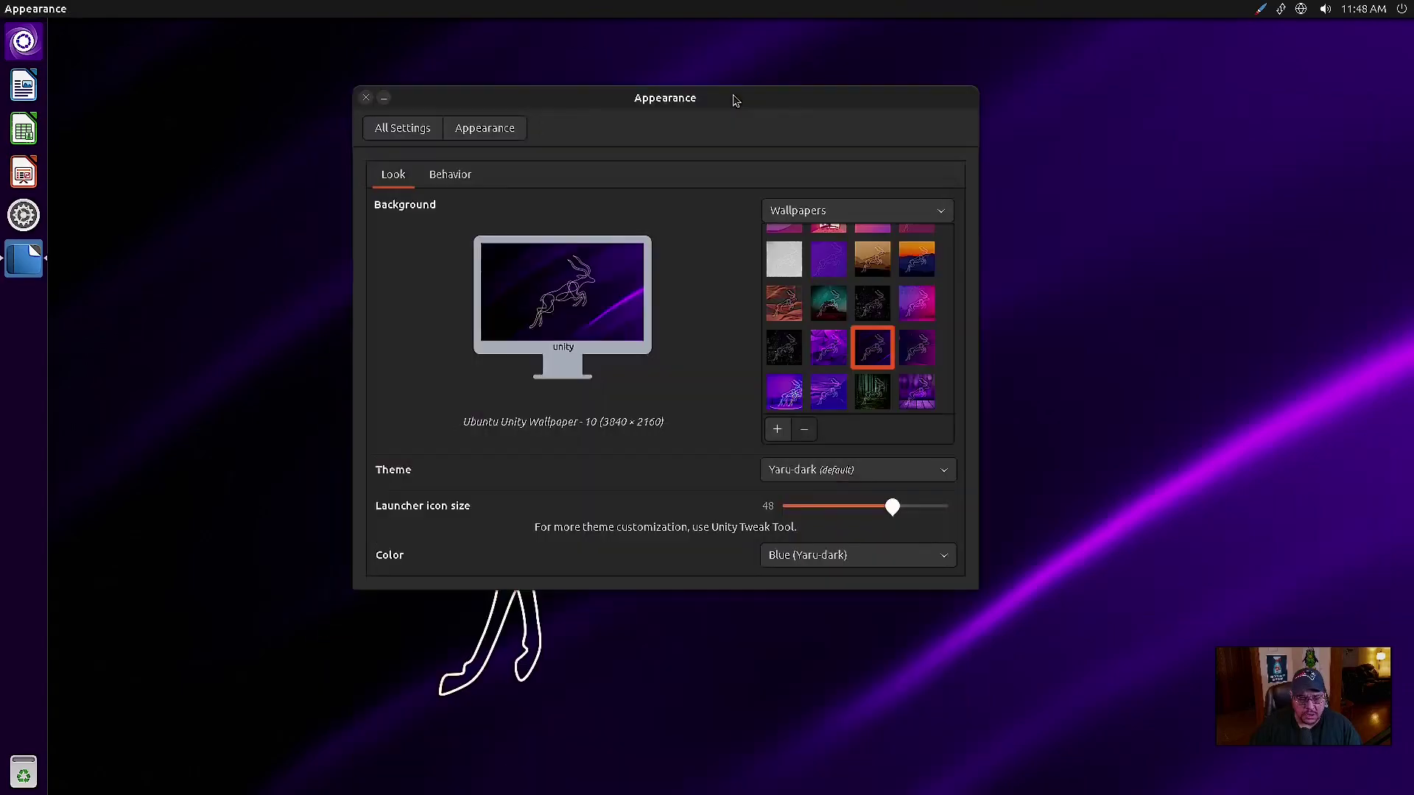
pyautogui.click(872, 402)
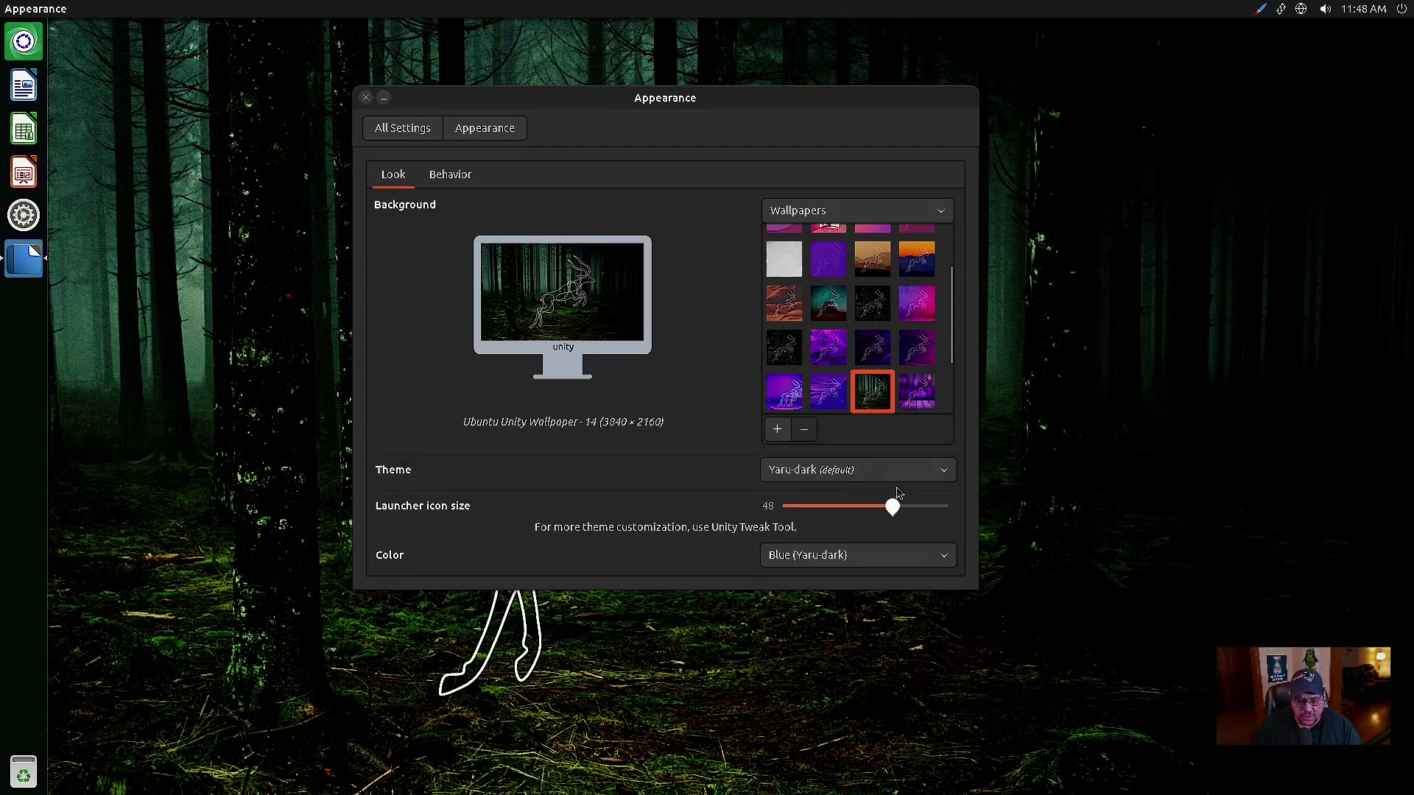
pyautogui.moveTo(554, 104); pyautogui.dragTo(744, 112)
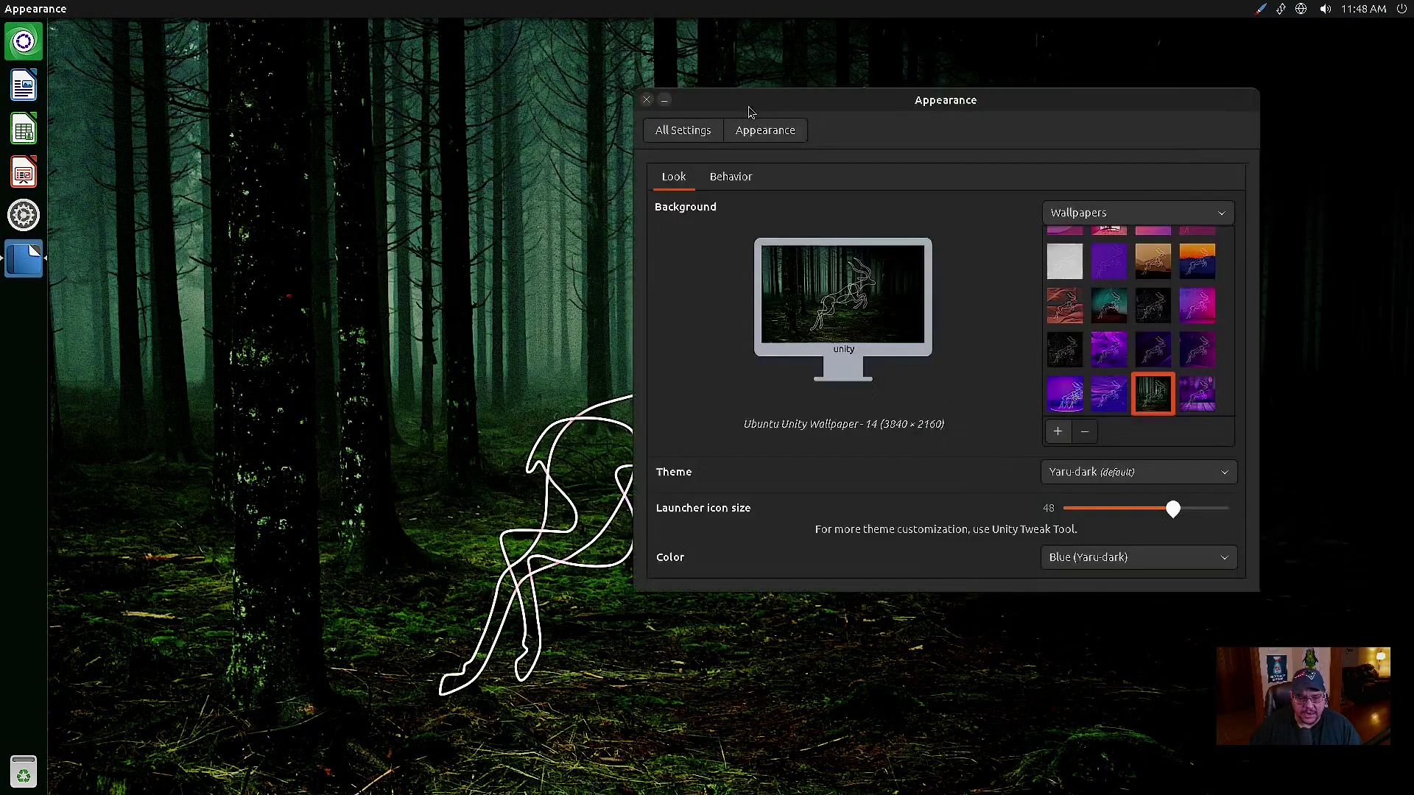
pyautogui.moveTo(969, 112); pyautogui.dragTo(786, 115)
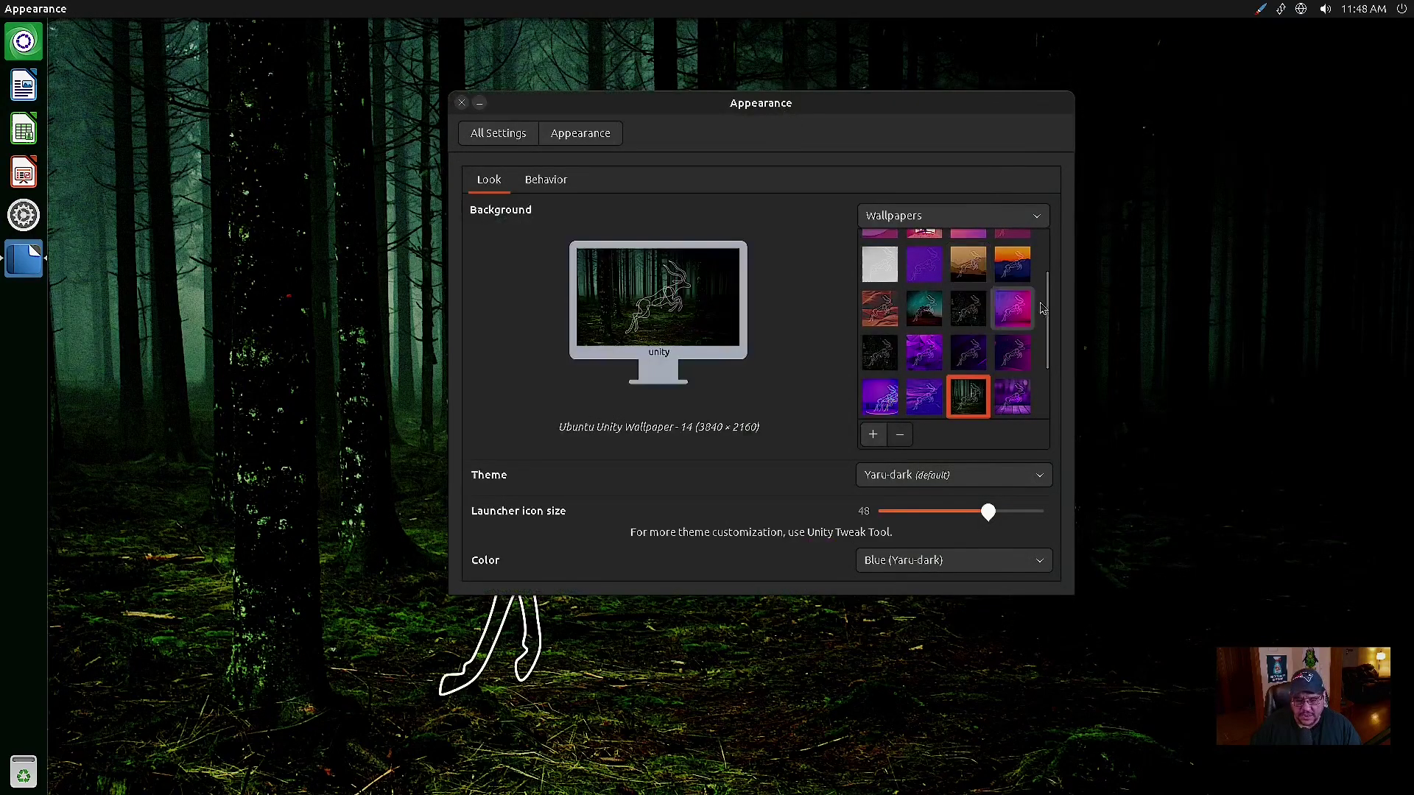
pyautogui.moveTo(1050, 289); pyautogui.dragTo(1053, 352)
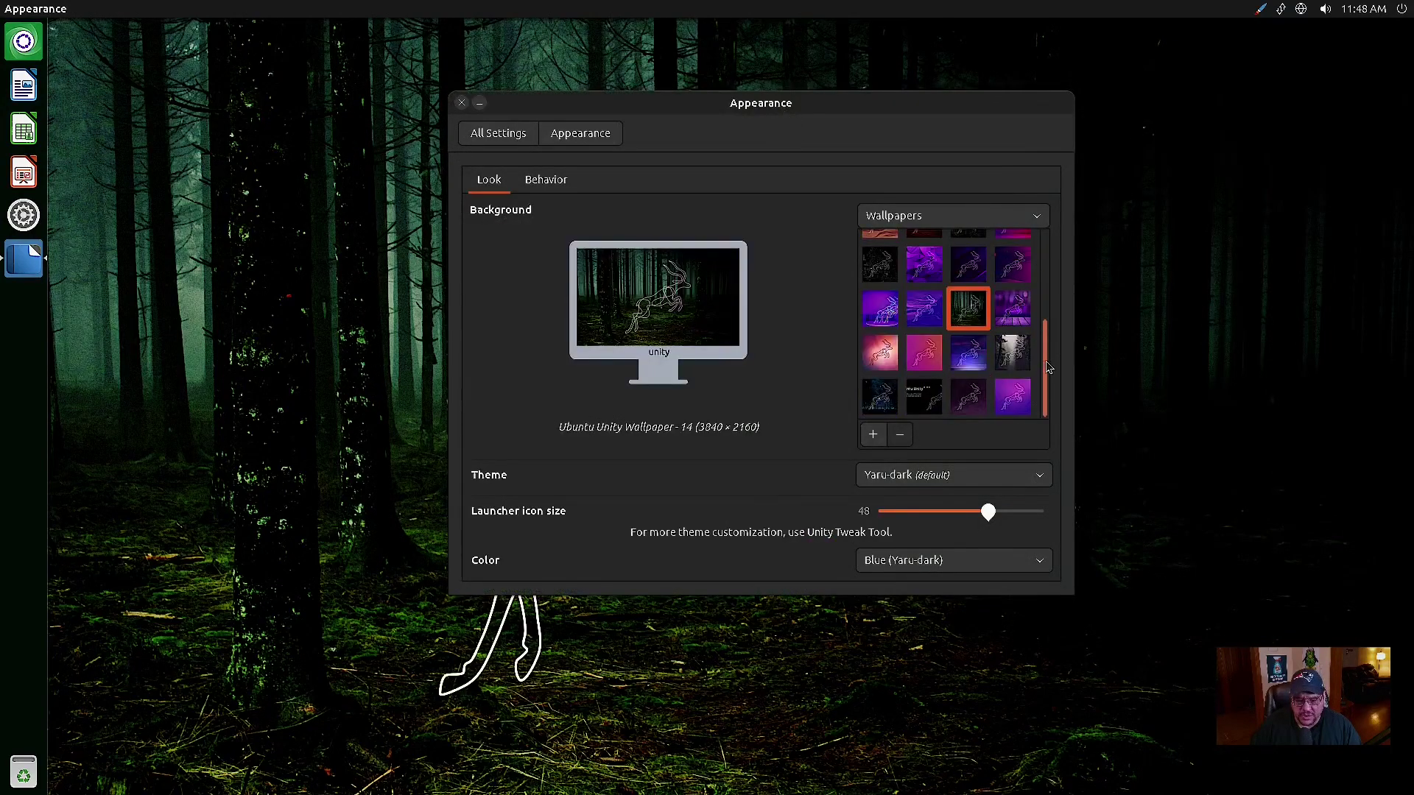
# - Try the Kinetic Kudu wallpaper, then switch back to the forest image
pyautogui.scroll(5, 1042, 269)
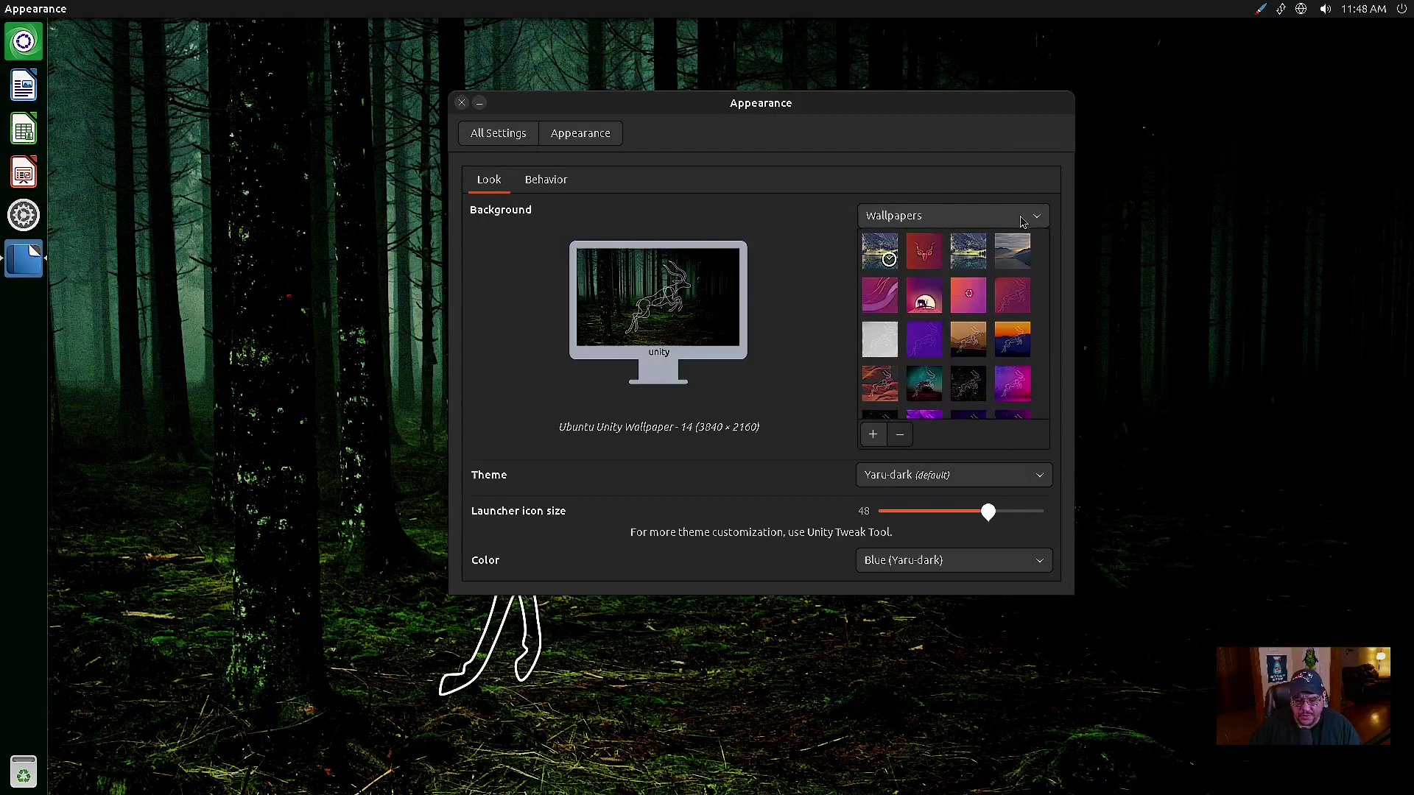
pyautogui.click(930, 256)
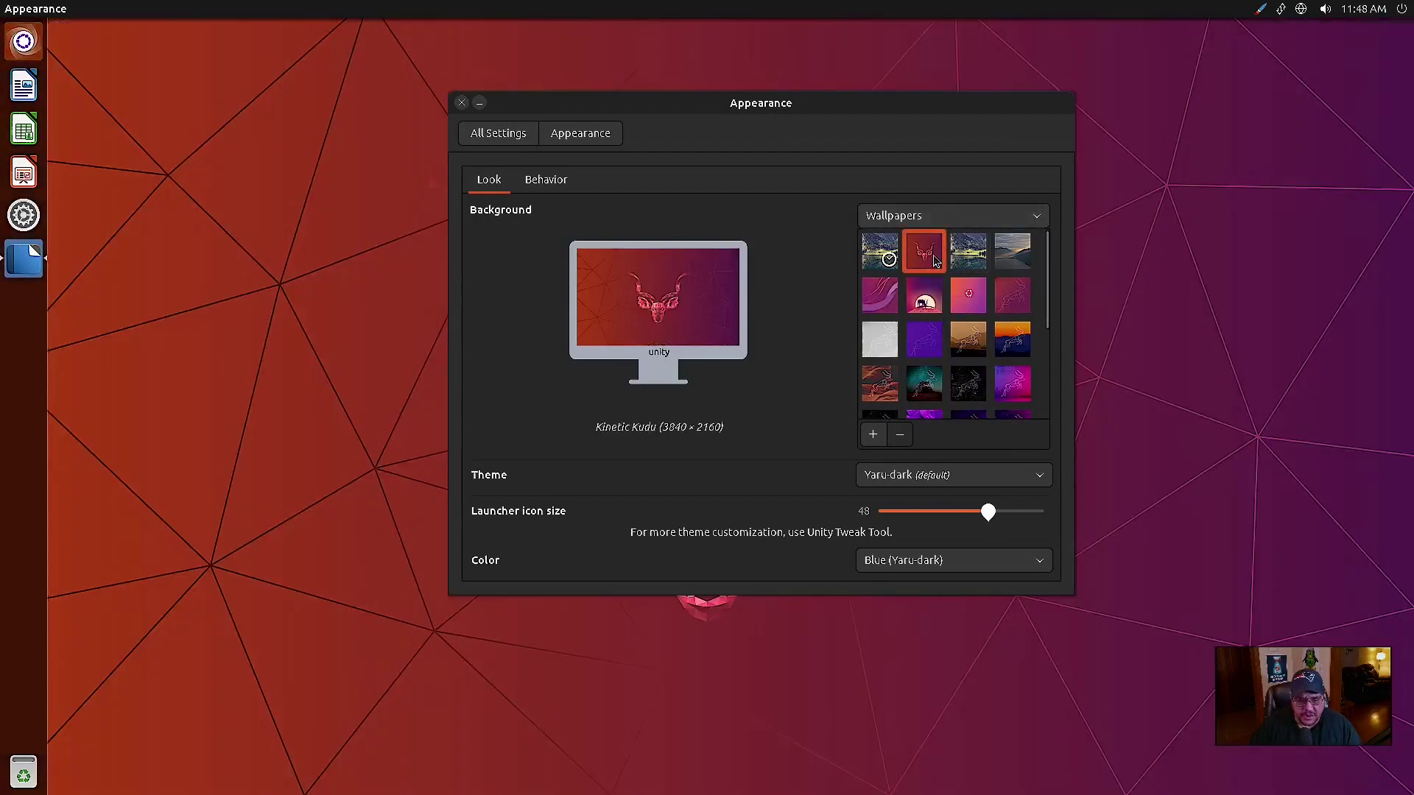
pyautogui.moveTo(713, 110); pyautogui.dragTo(636, 131)
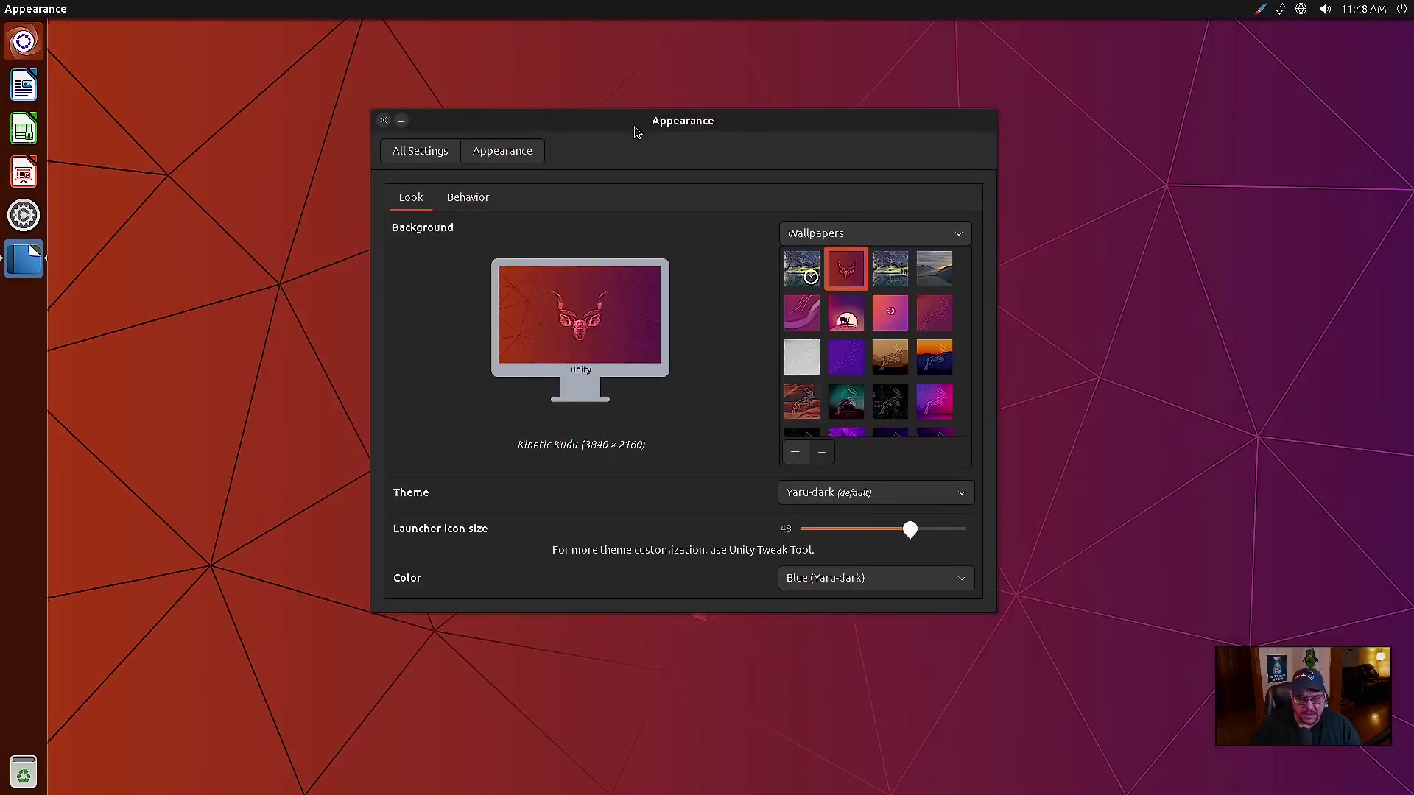
pyautogui.scroll(-5, 969, 302)
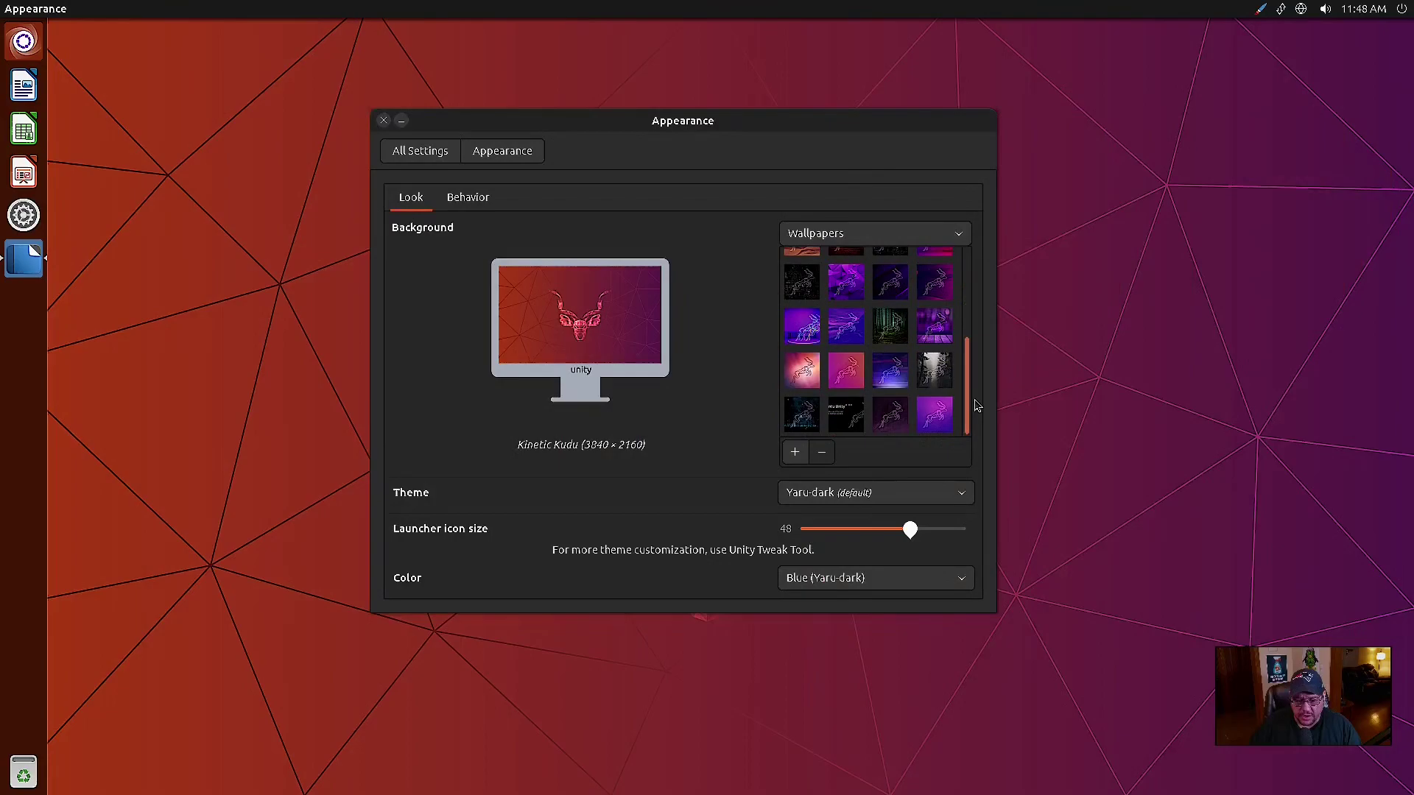
pyautogui.click(891, 328)
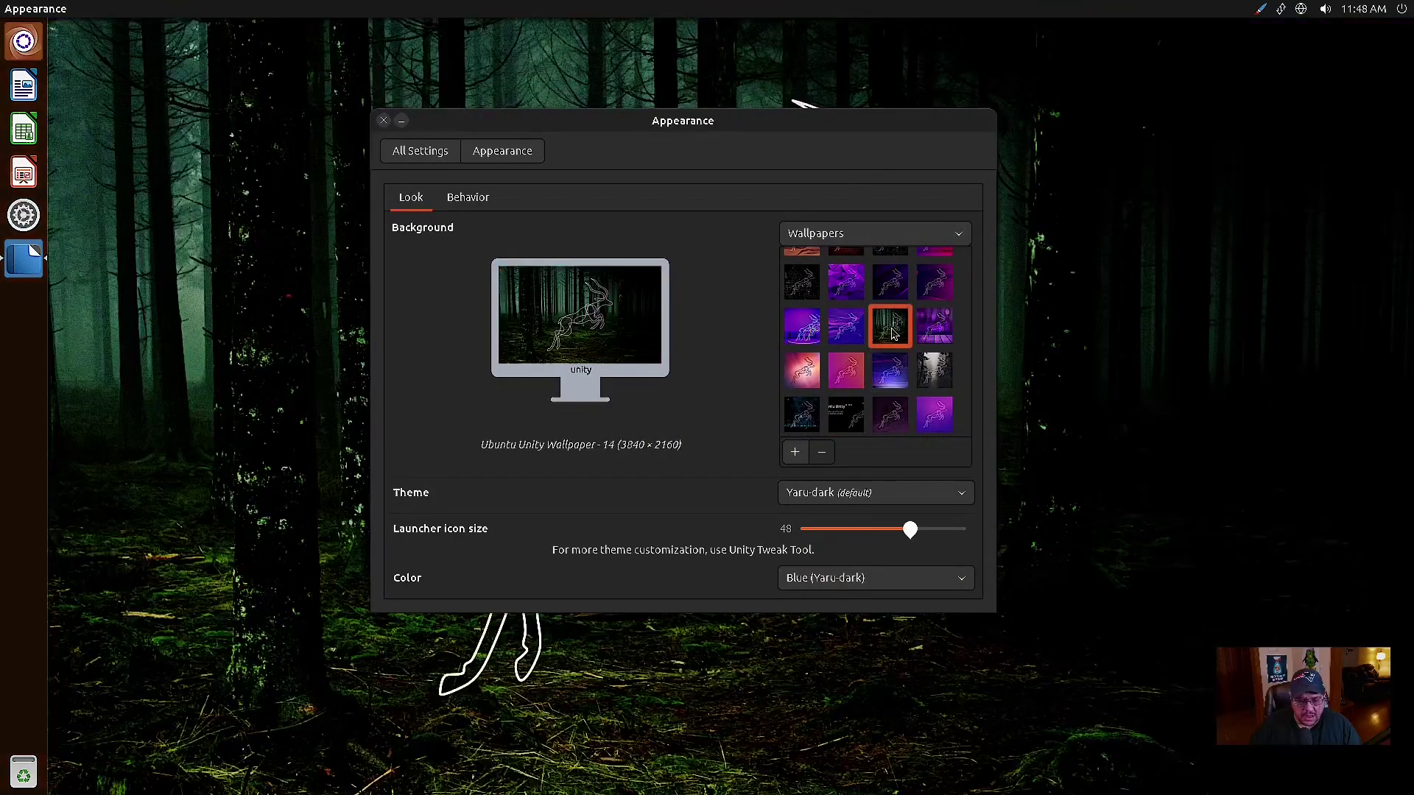
pyautogui.moveTo(641, 131); pyautogui.dragTo(652, 86)
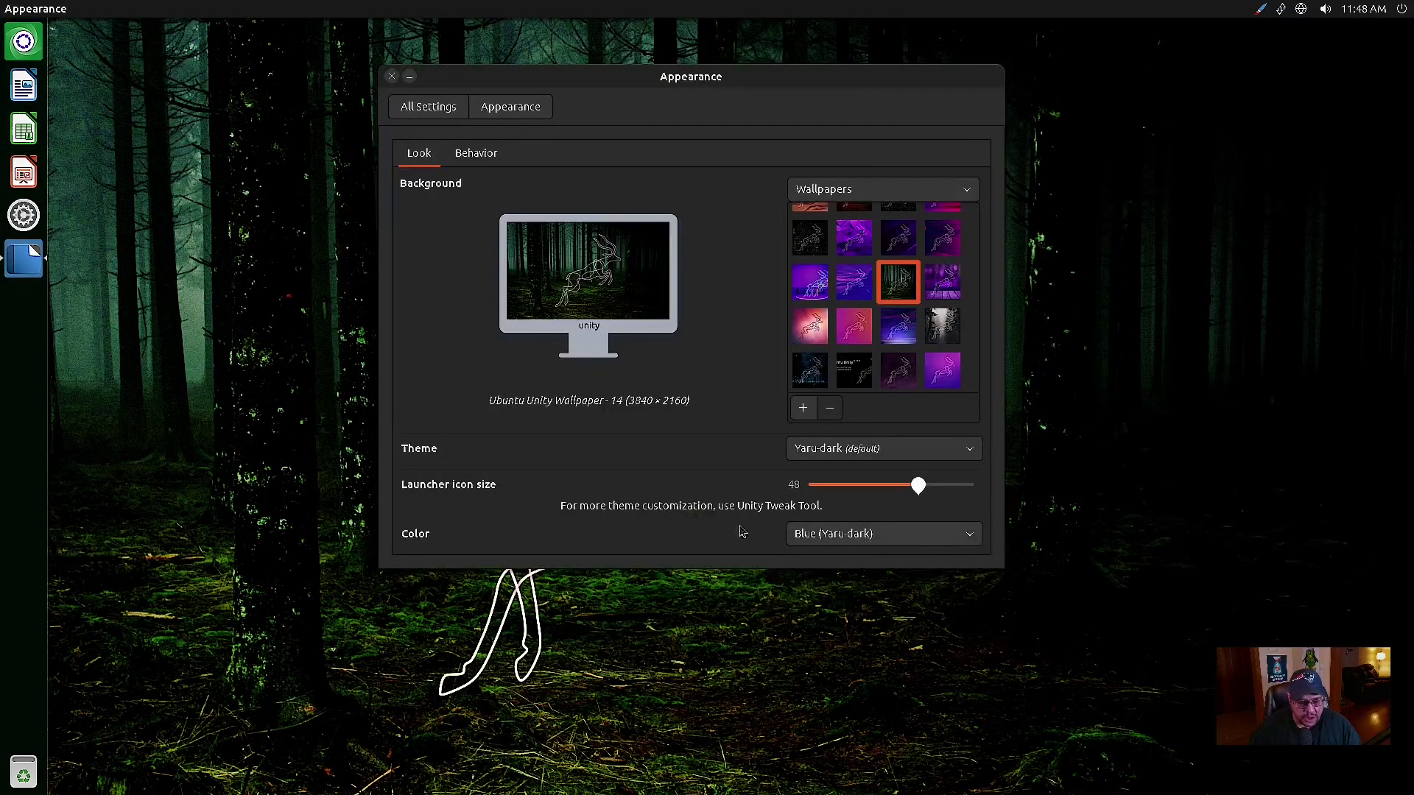
# - Check the Behavior tab, then close the Appearance settings window
pyautogui.click(467, 158)
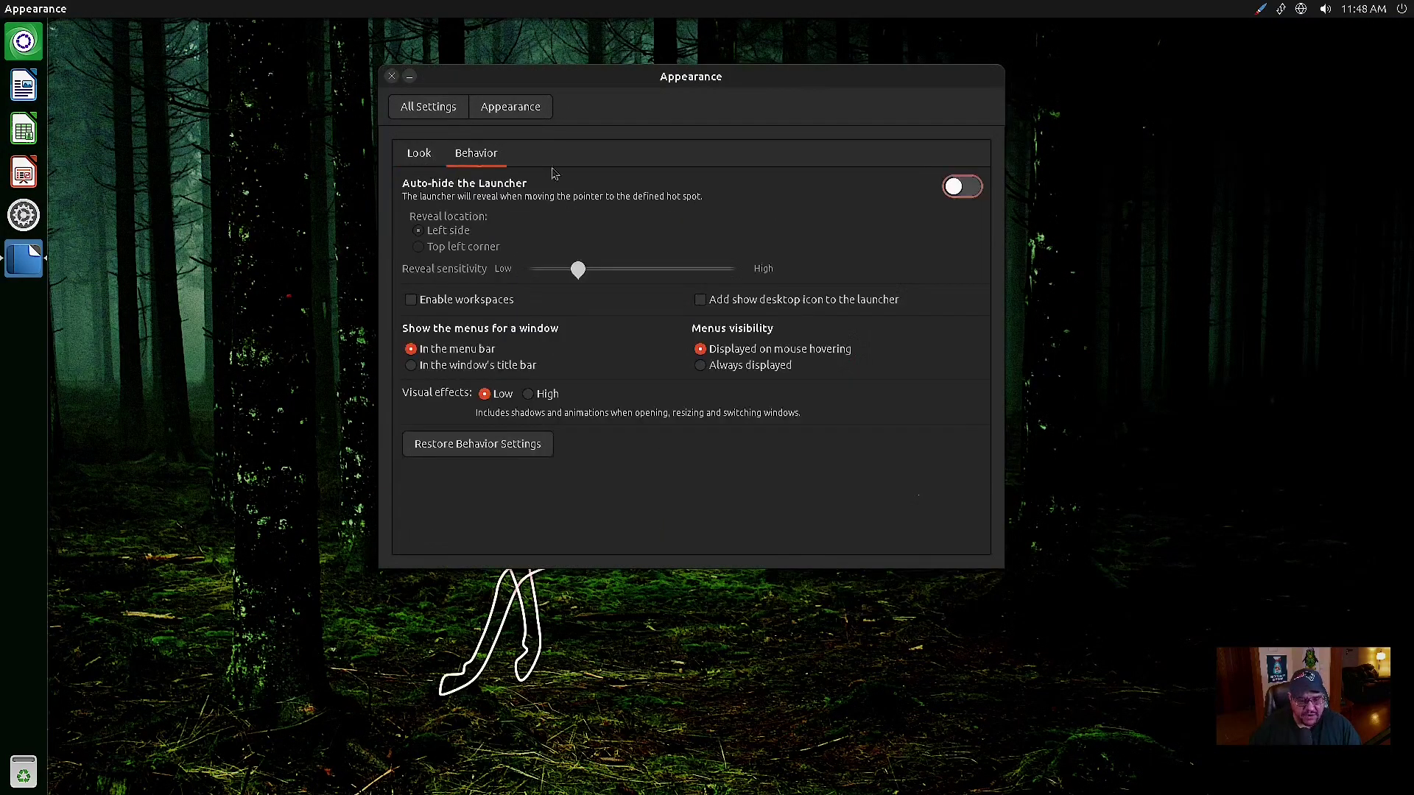
pyautogui.click(392, 77)
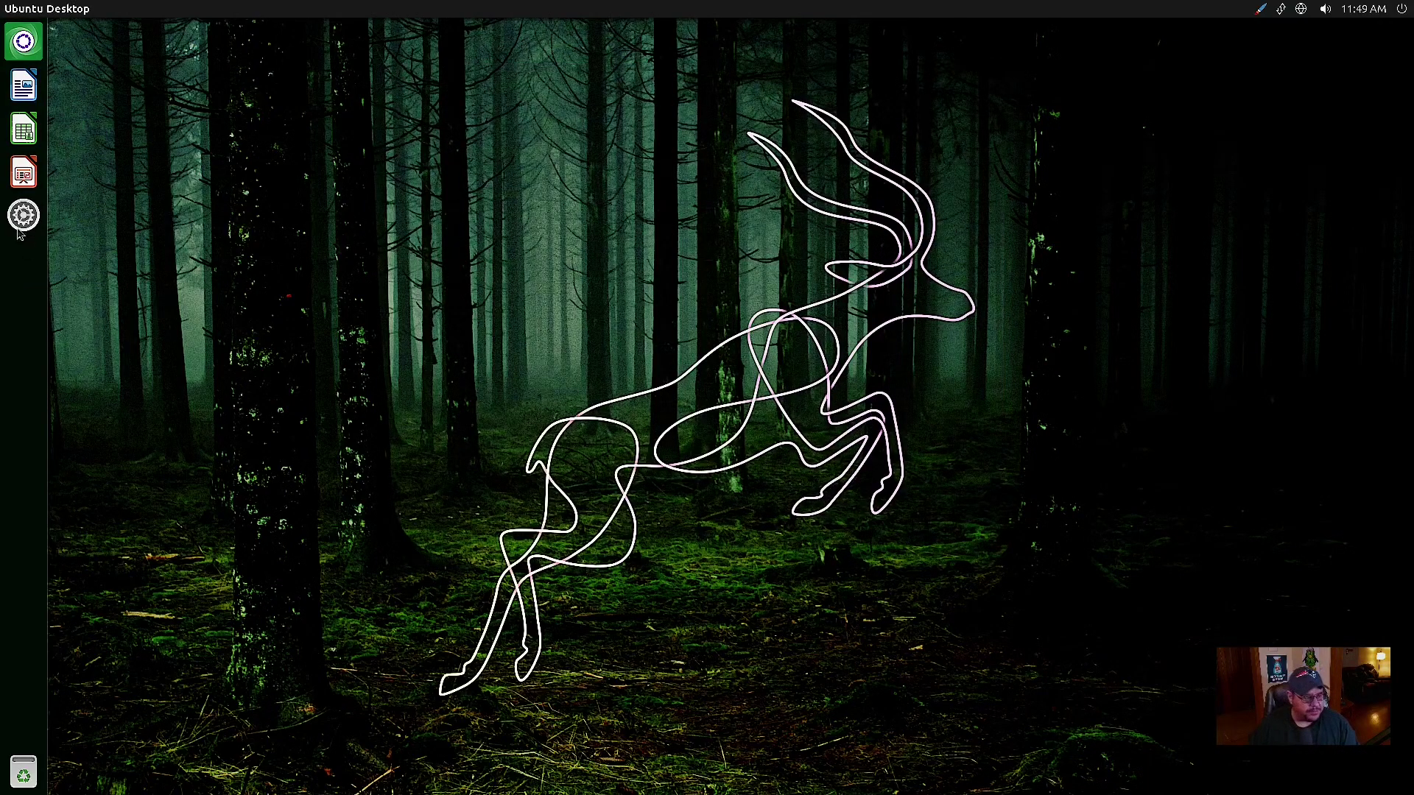
pyautogui.click(37, 770)
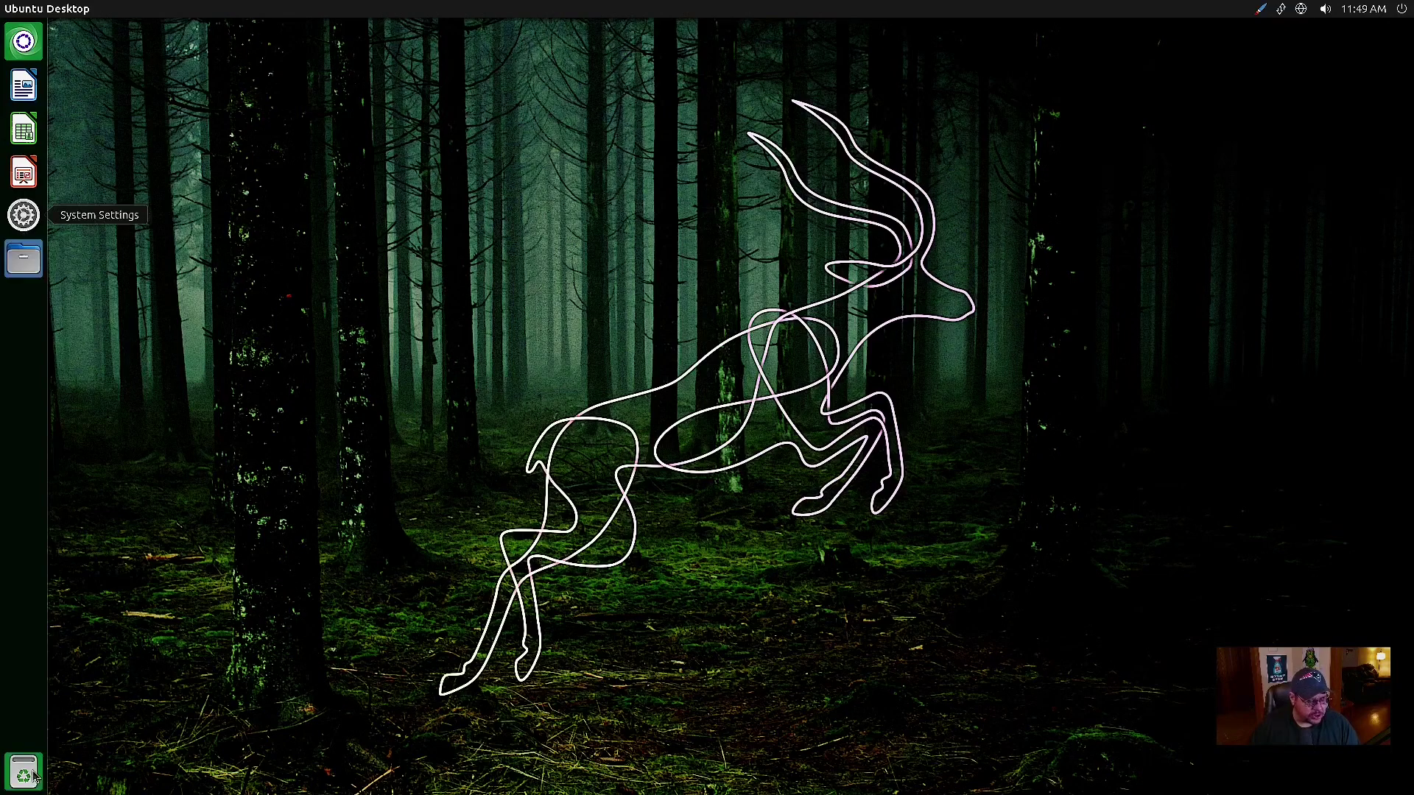